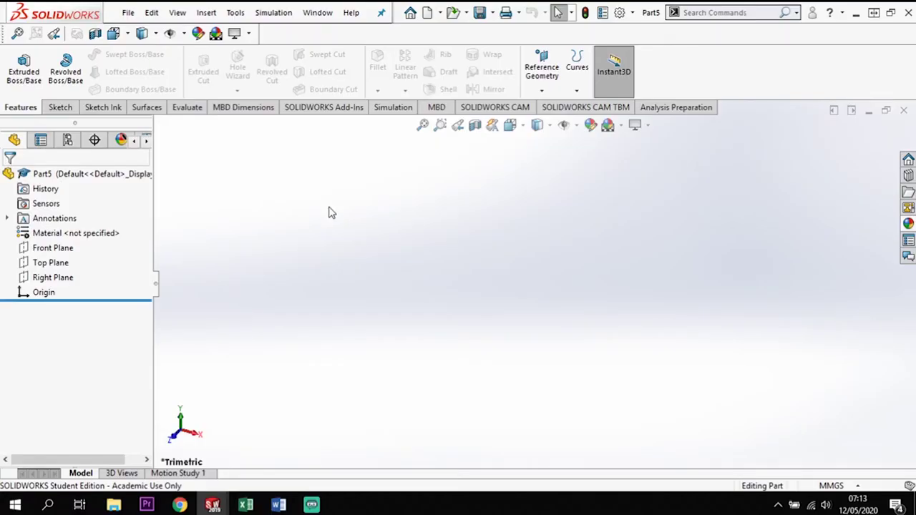
# Step: Start a sketch on the Front Plane with a vertical line about 76 mm up from the origin and a horizontal line about 17 mm rightward
pyautogui.click(53, 249)
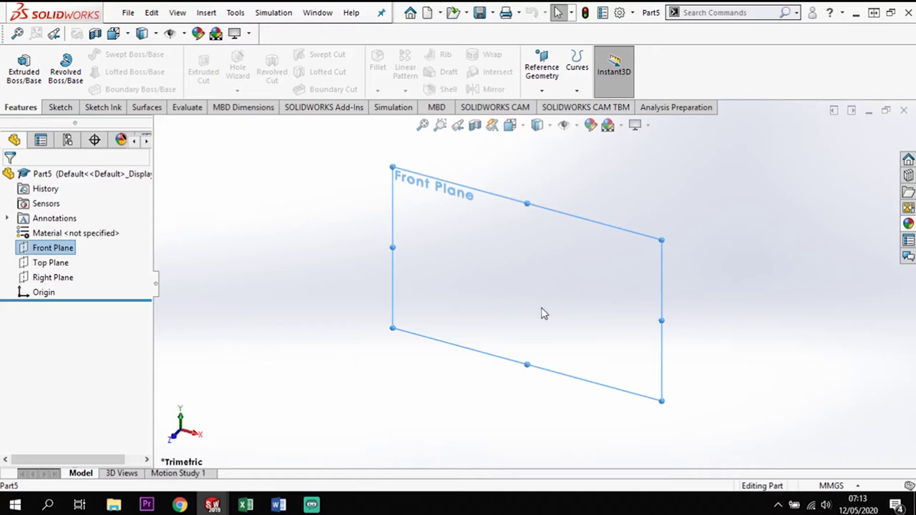
pyautogui.click(60, 107)
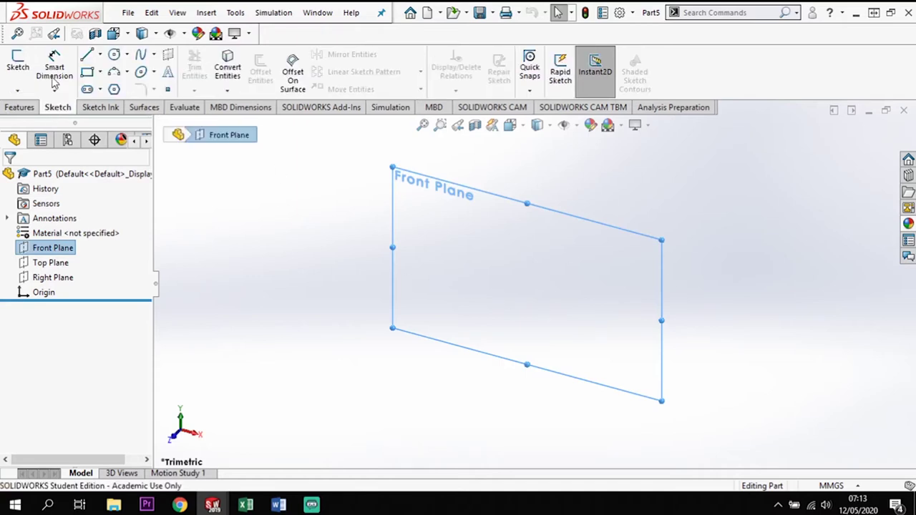
pyautogui.click(18, 65)
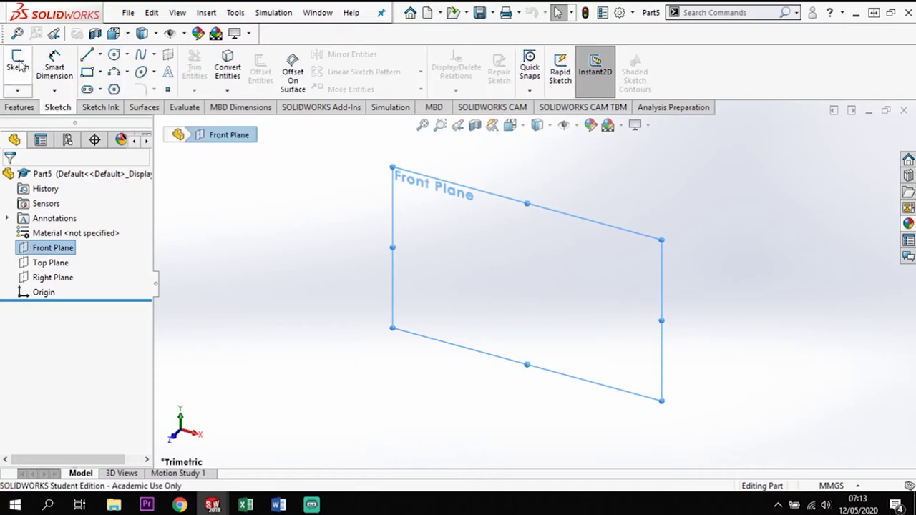
pyautogui.click(88, 55)
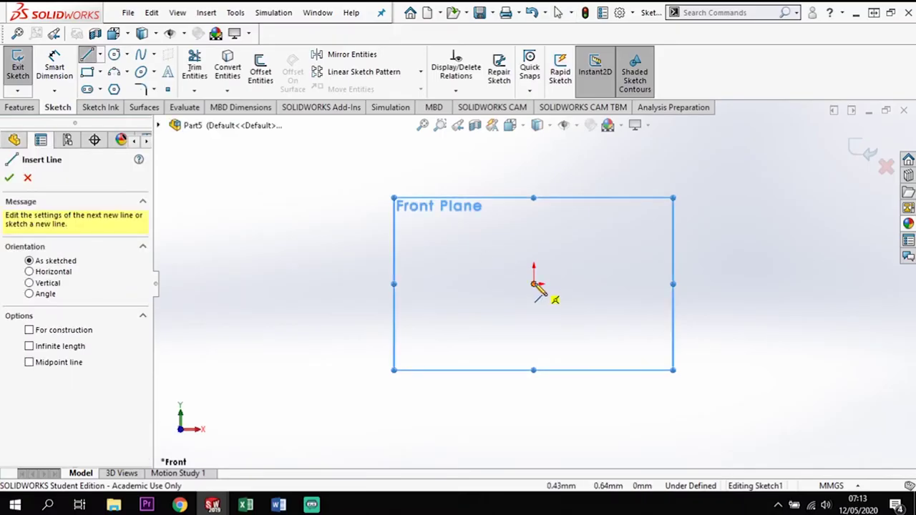
pyautogui.click(534, 285)
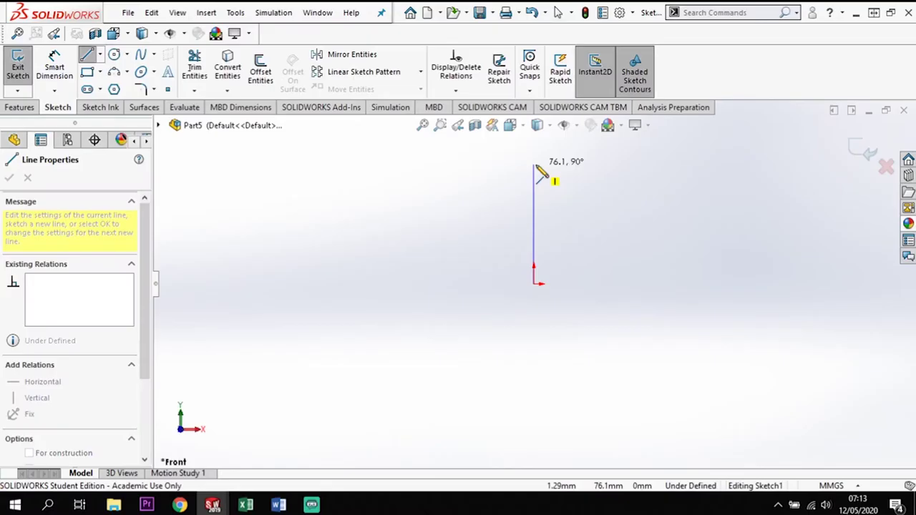
pyautogui.click(534, 166)
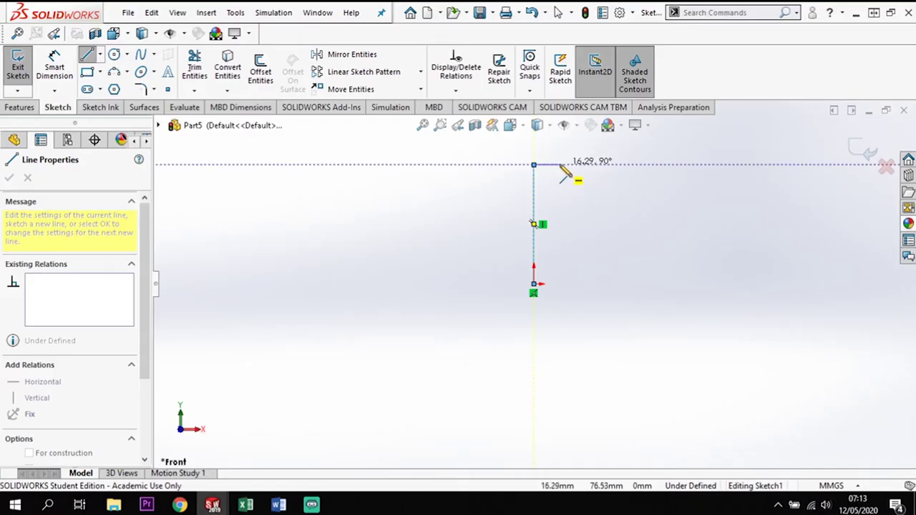
pyautogui.click(561, 165)
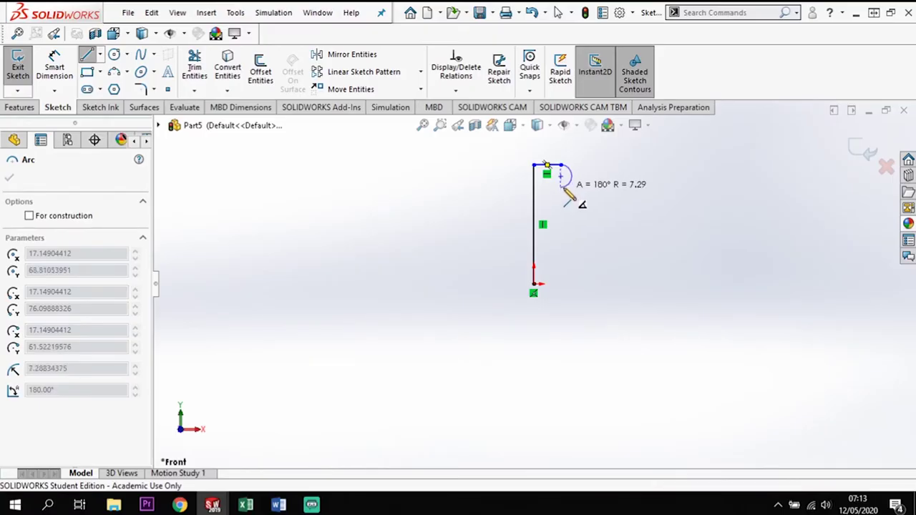
# Step: Continue the profile downward with a 180° arc of about 7.3 mm radius, a vertical line about 15 mm long and a 180° arc of about 9.6 mm radius
pyautogui.click(562, 188)
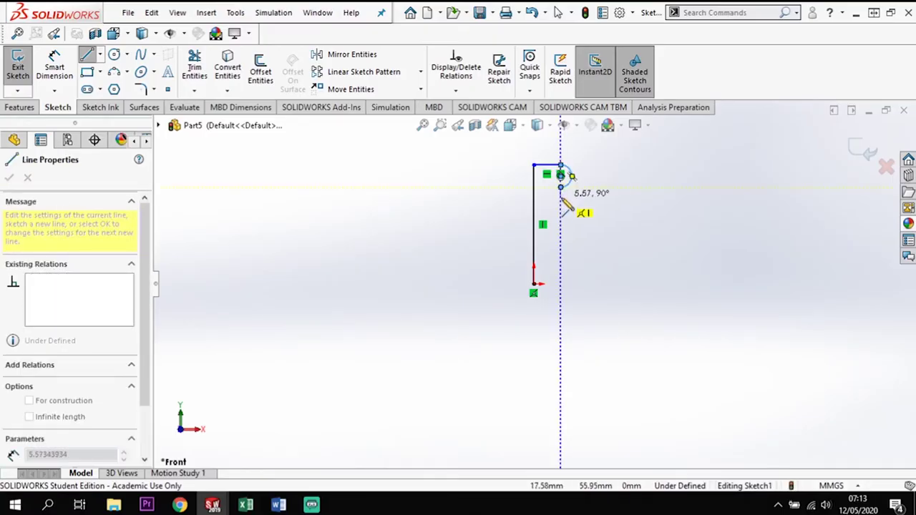
pyautogui.click(561, 211)
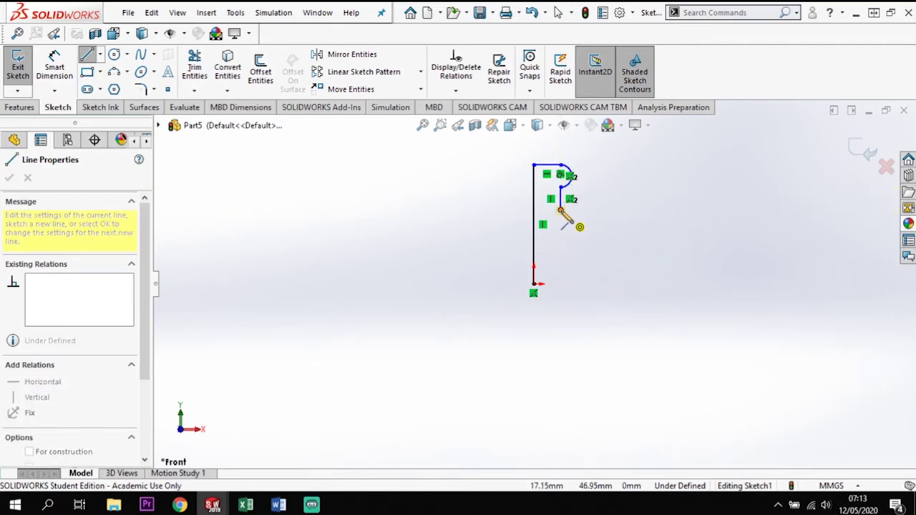
pyautogui.press('a')
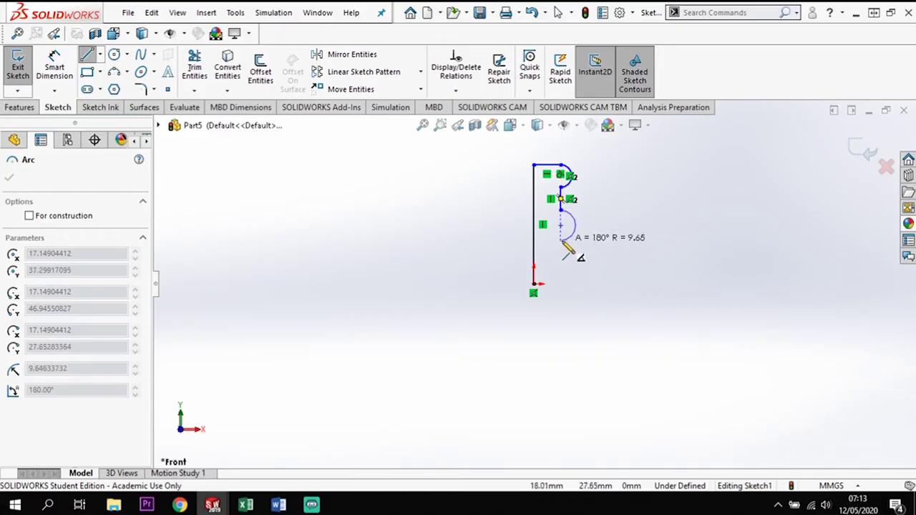
pyautogui.click(562, 242)
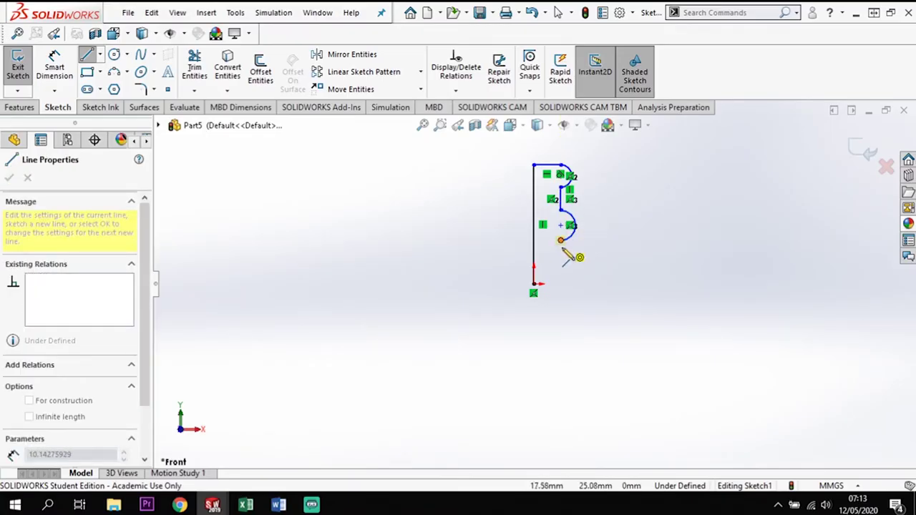
pyautogui.press('a')
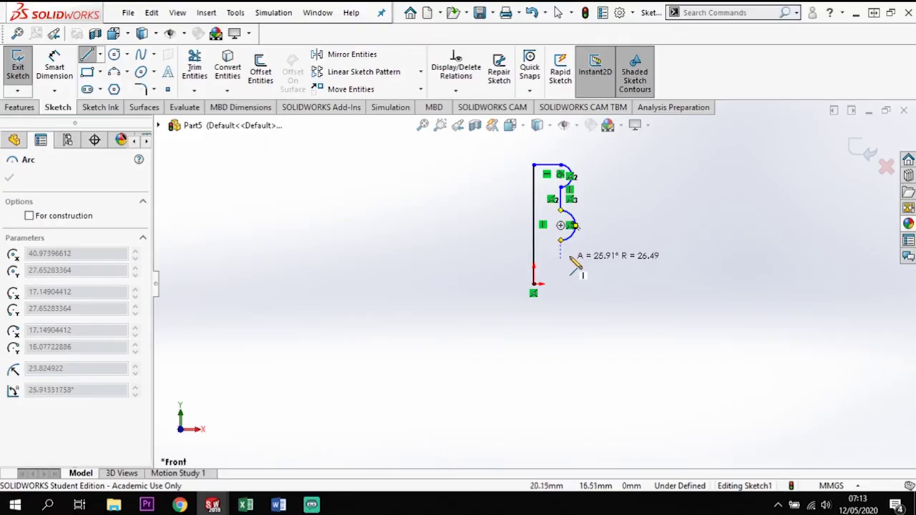
pyautogui.click(575, 251)
pyautogui.press('Escape')
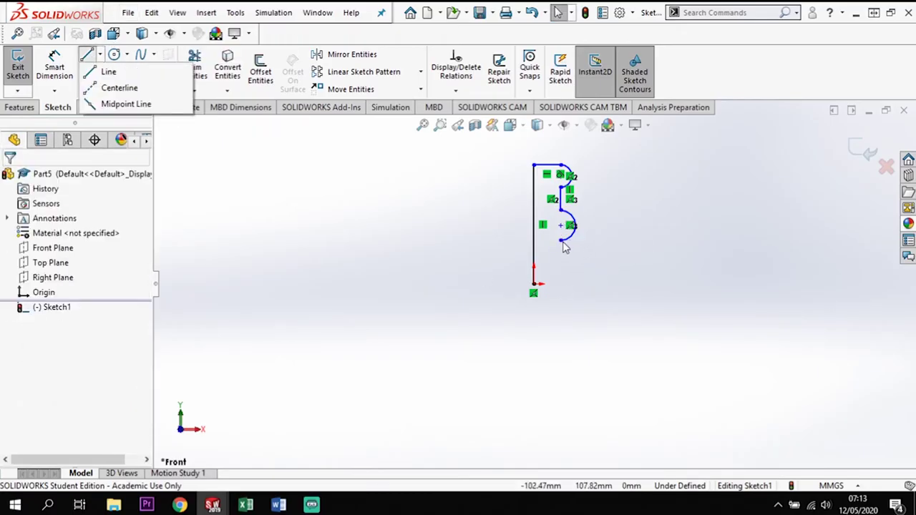
# Step: Draw a vertical line about 10 mm long down from the lower end of the second arc
pyautogui.click(86, 56)
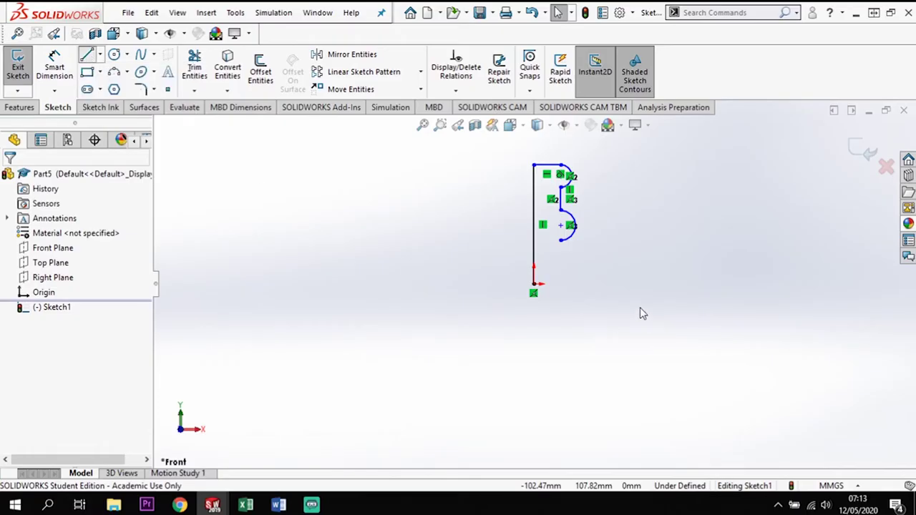
pyautogui.click(561, 241)
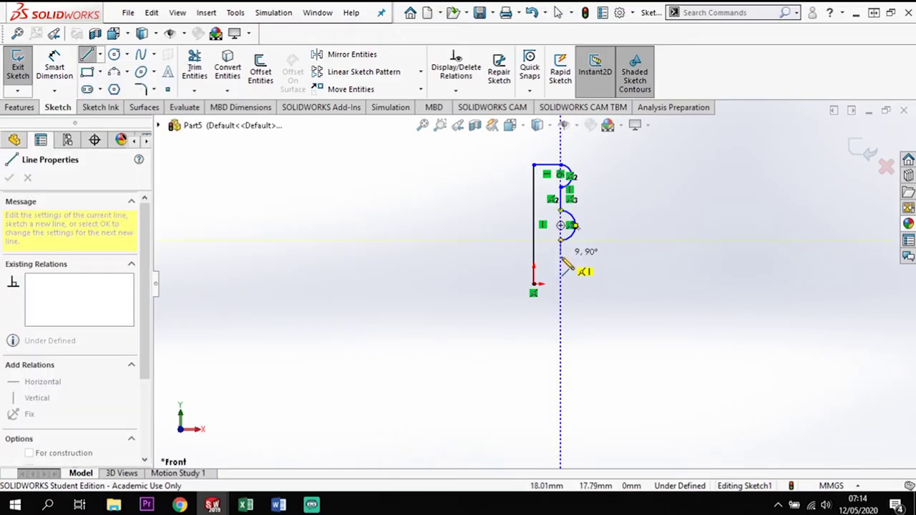
pyautogui.click(562, 258)
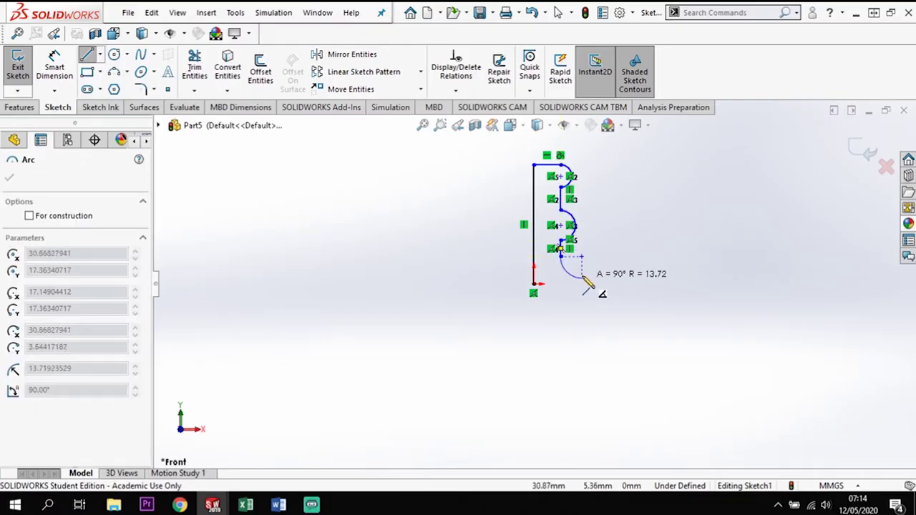
# Step: Close the profile with a concave quarter arc of about 12 mm radius, a convex quarter arc of about 5 mm radius and a horizontal line to the origin
pyautogui.click(586, 277)
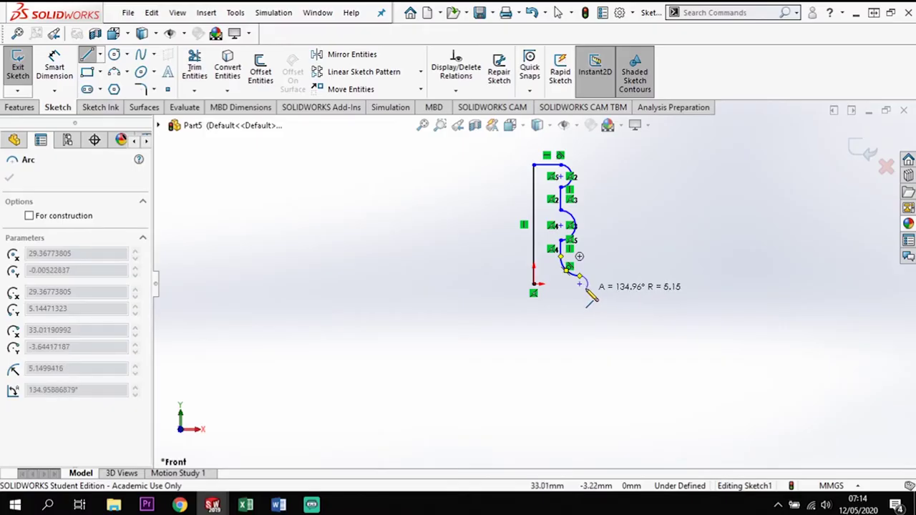
pyautogui.click(582, 286)
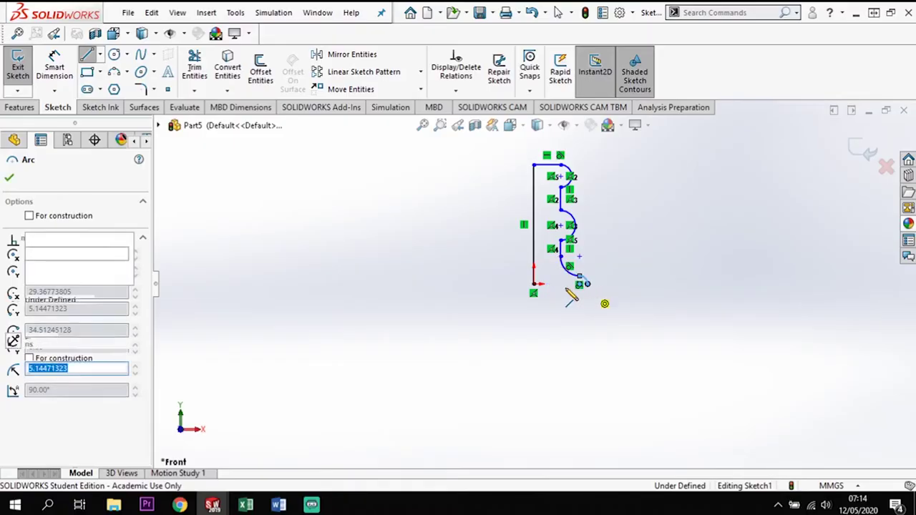
pyautogui.click(537, 285)
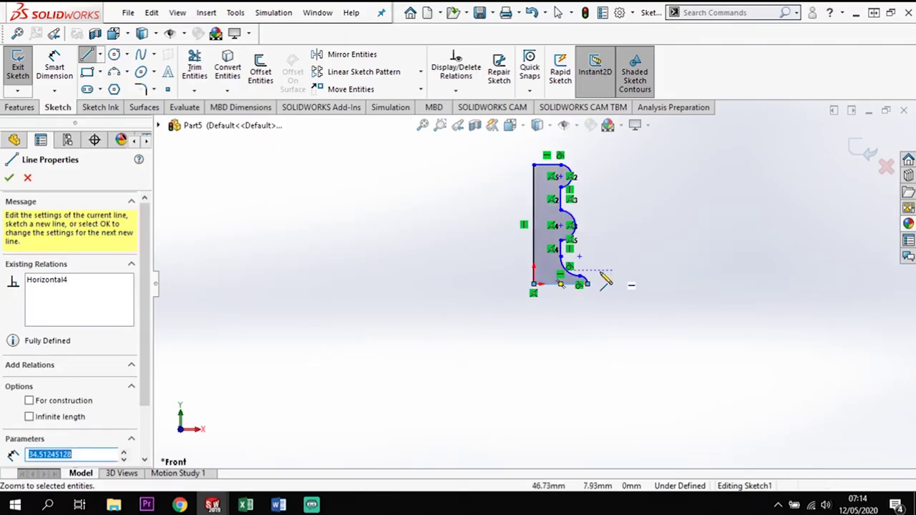
# Step: Dimension the profile's long vertical line from the origin and set its length to 220 mm
pyautogui.scroll(-2, 593, 266)
pyautogui.scroll(-1, 596, 273)
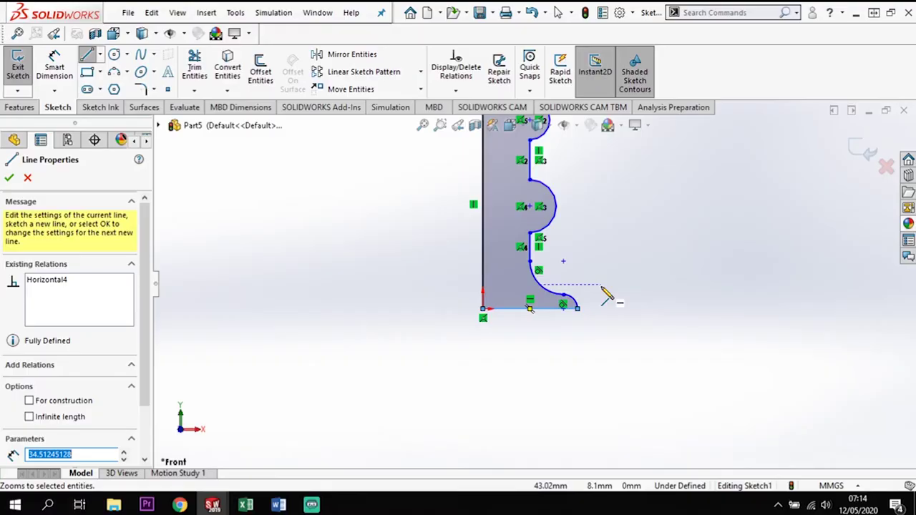
pyautogui.click(55, 69)
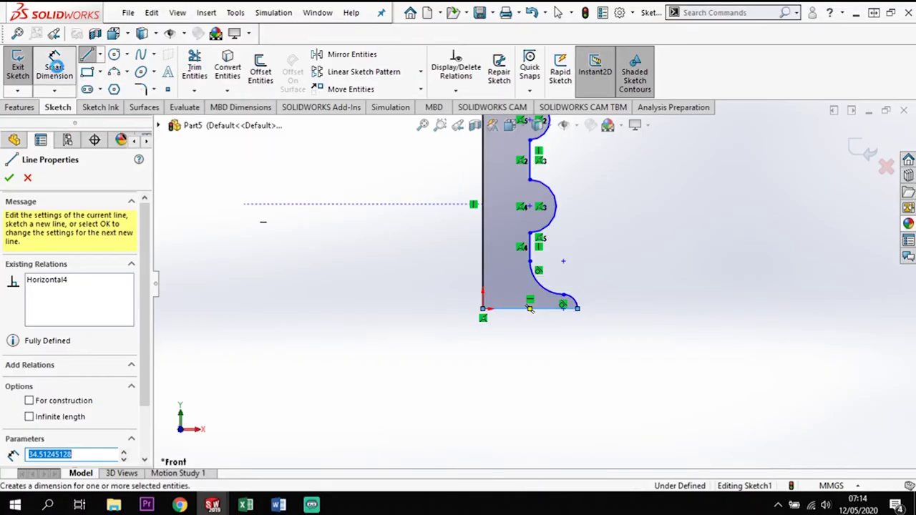
pyautogui.click(484, 235)
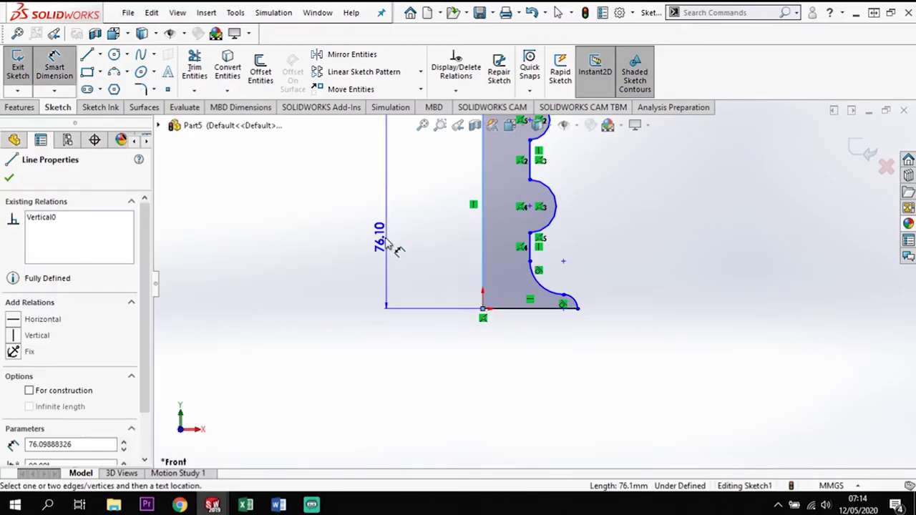
pyautogui.click(387, 244)
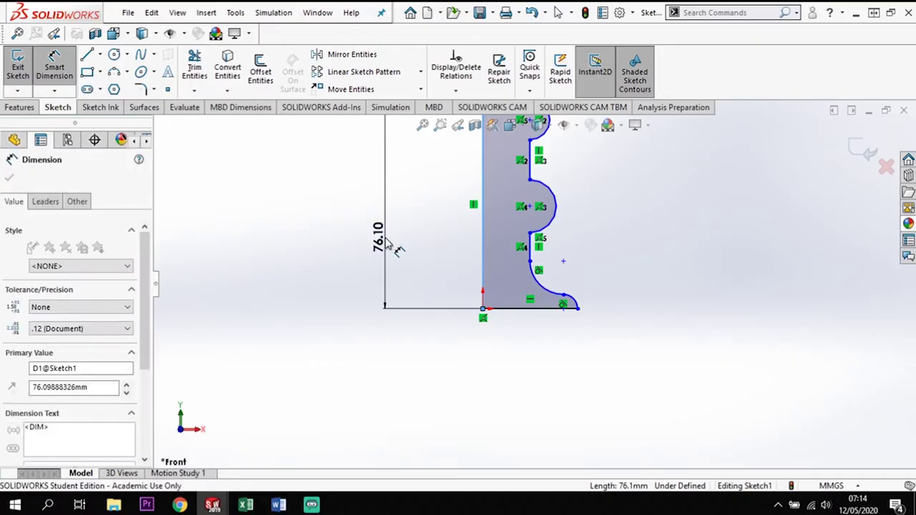
pyautogui.write('220')
pyautogui.press('Return')
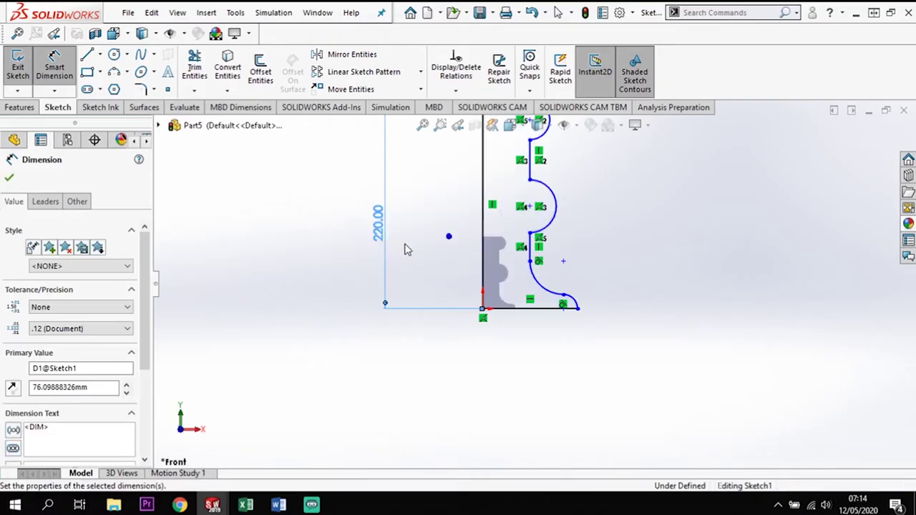
# Step: Dimension the short horizontal line at the profile's upper end and set its length to 20 mm
pyautogui.scroll(3, 573, 257)
pyautogui.scroll(-1, 581, 214)
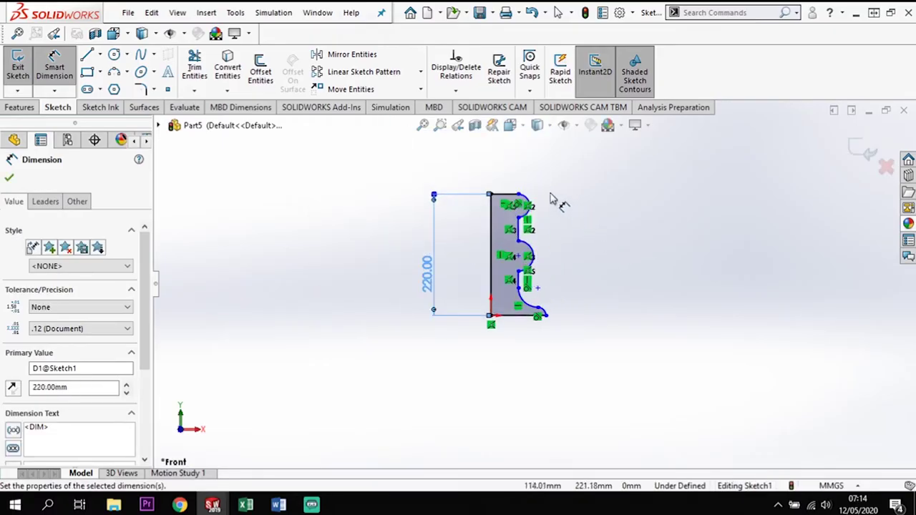
pyautogui.click(513, 193)
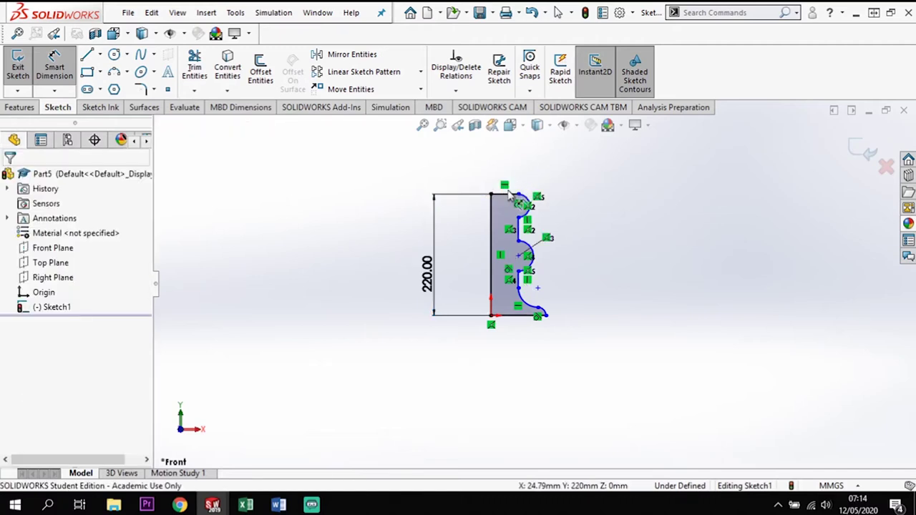
pyautogui.click(516, 192)
pyautogui.click(512, 168)
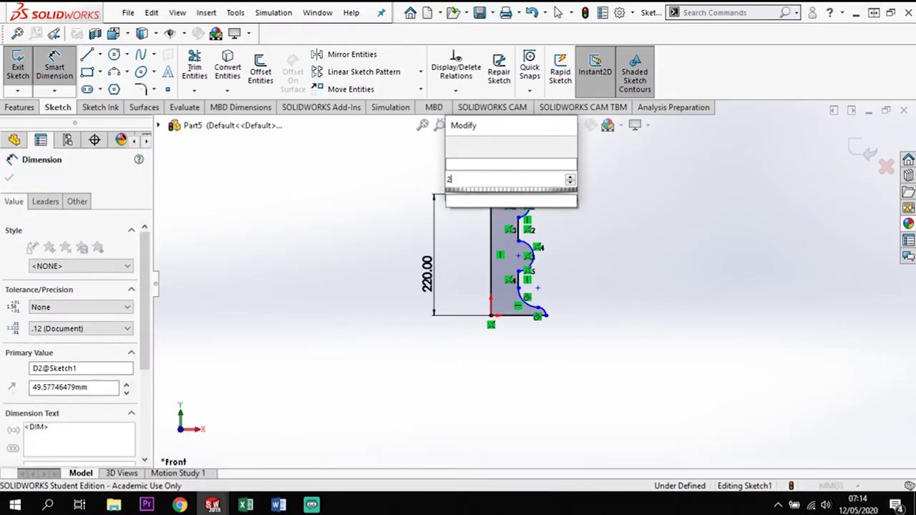
pyautogui.press('Return')
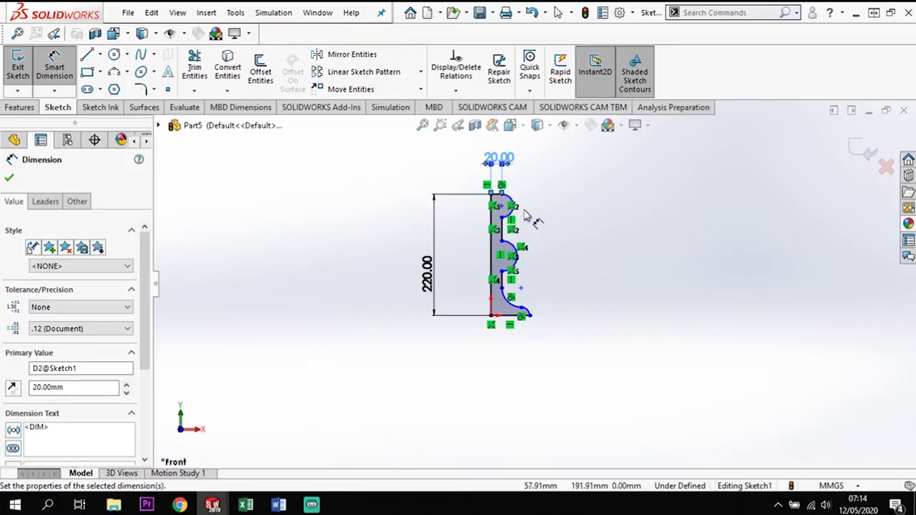
# Step: Dimension the uppermost arc of the profile and set its radius to 10 mm
pyautogui.scroll(-2, 530, 208)
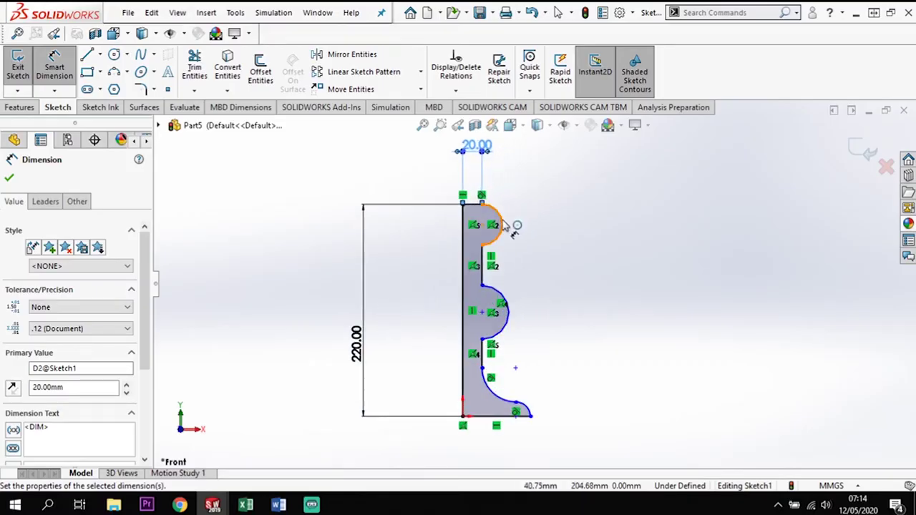
pyautogui.click(510, 228)
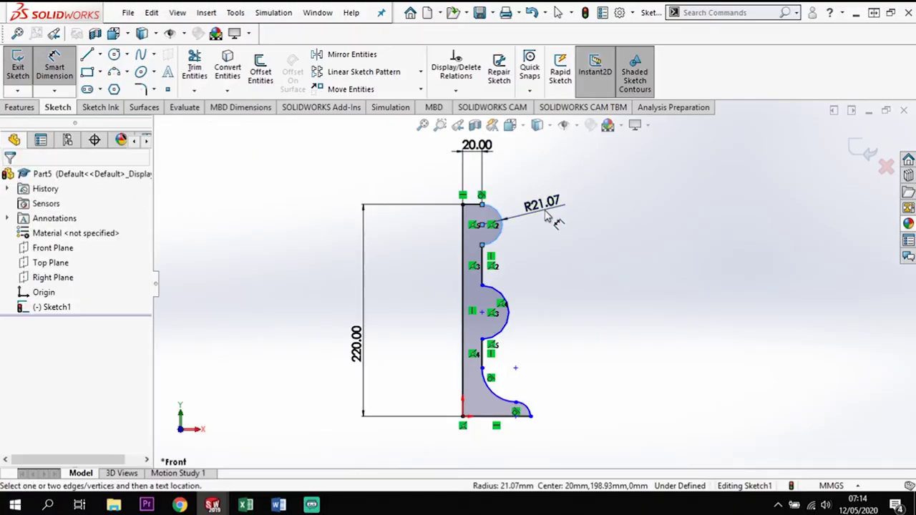
pyautogui.click(547, 217)
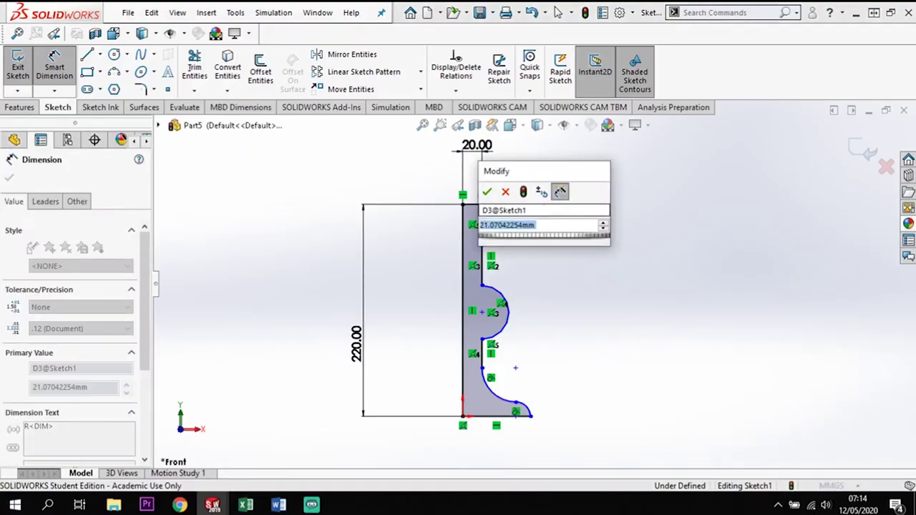
pyautogui.write('10')
pyautogui.press('Return')
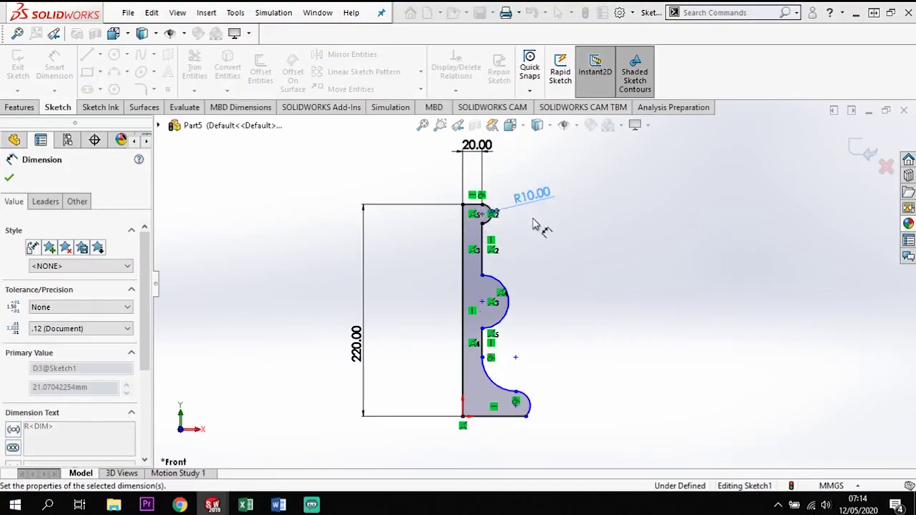
# Step: Dimension the middle semicircular arc of the profile and set its radius to 20 mm
pyautogui.click(507, 287)
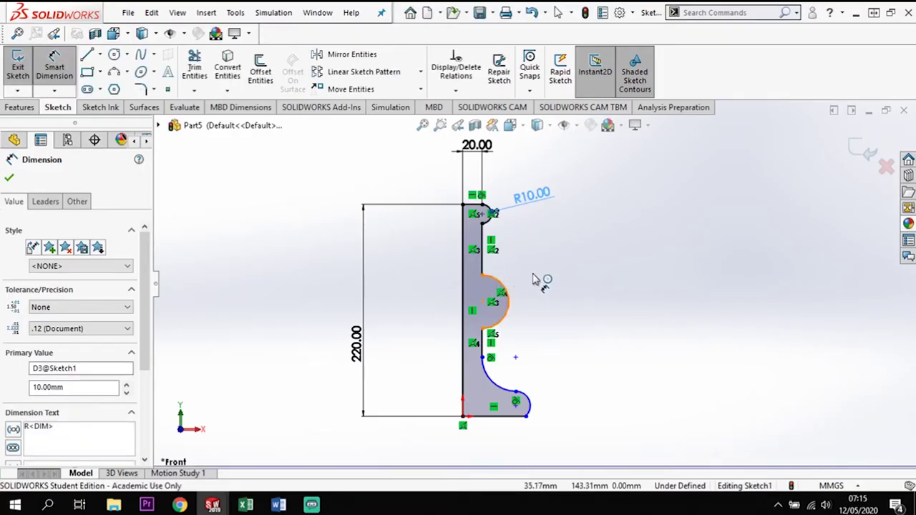
pyautogui.click(554, 278)
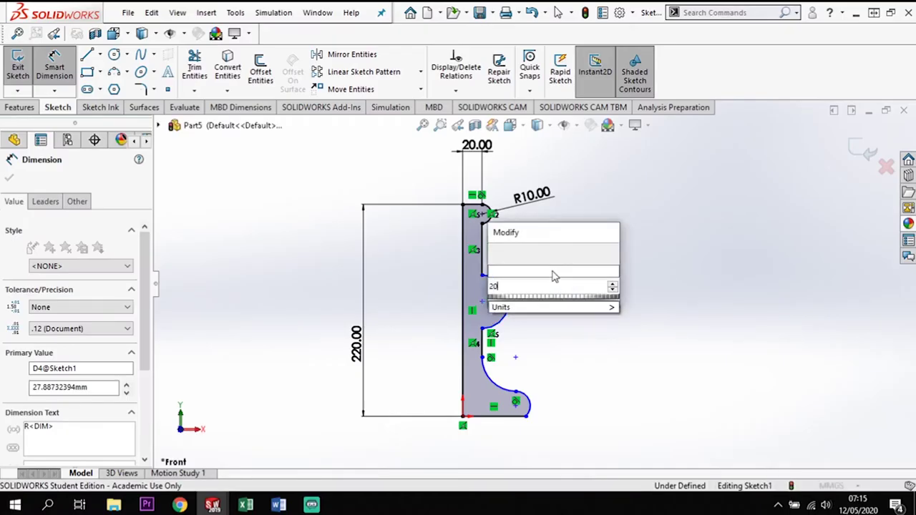
pyautogui.press('Return')
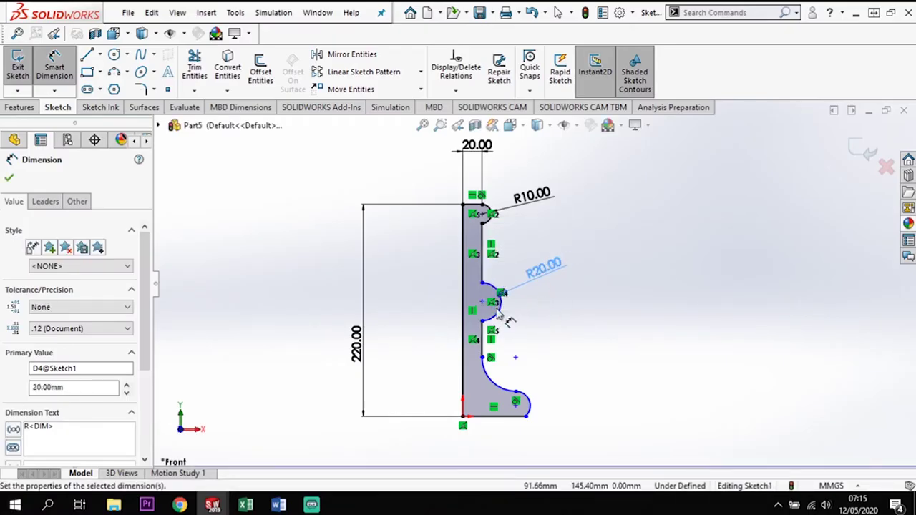
# Step: Dimension the vertical line between the upper two arcs at 40 mm and the large concave arc at a 60 mm radius
pyautogui.click(513, 259)
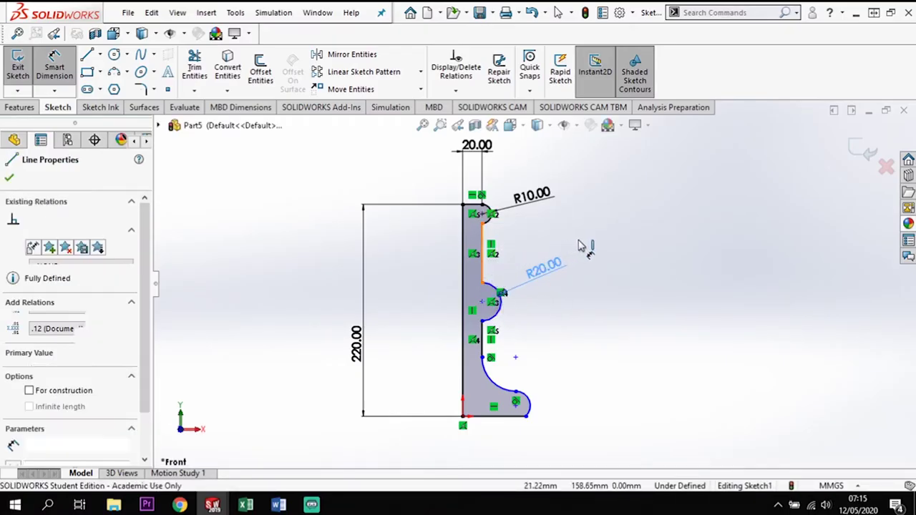
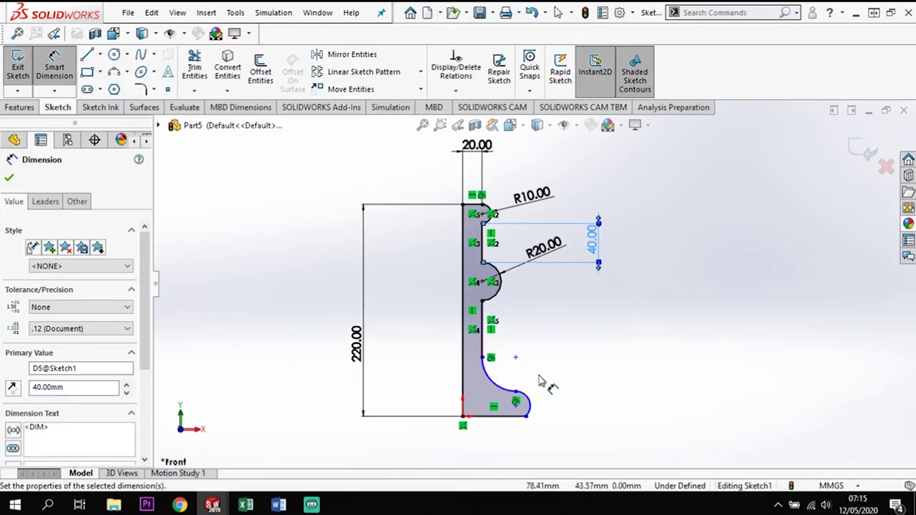
pyautogui.click(505, 392)
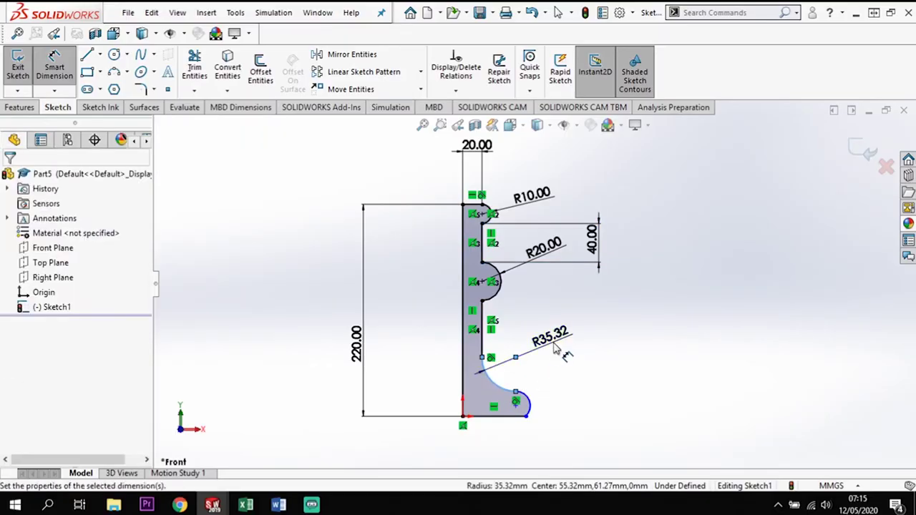
pyautogui.click(556, 347)
pyautogui.write('60')
pyautogui.press('Return')
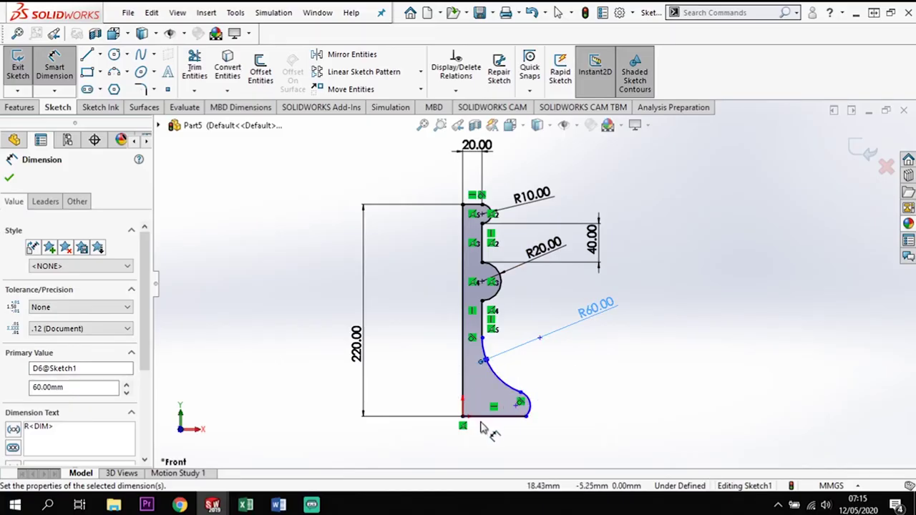
# Step: Dimension the horizontal base line of the profile and set its length to 90 mm
pyautogui.click(499, 424)
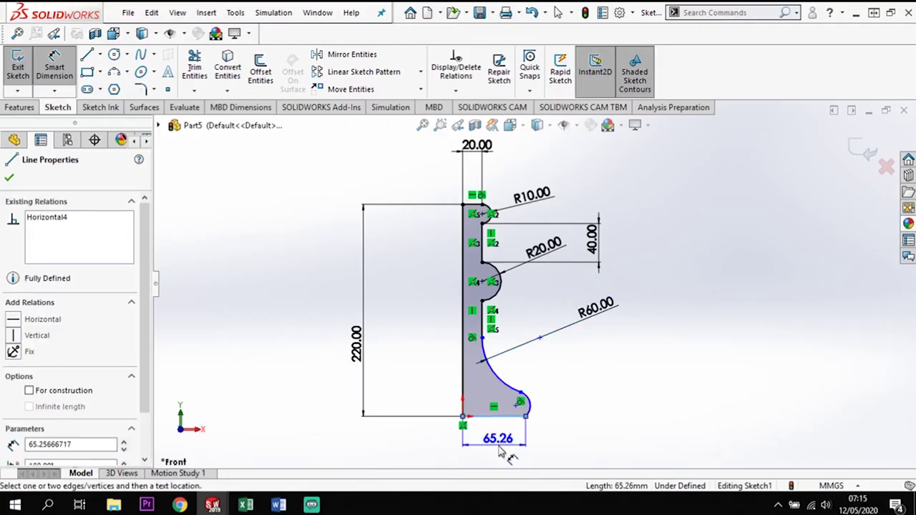
pyautogui.click(501, 441)
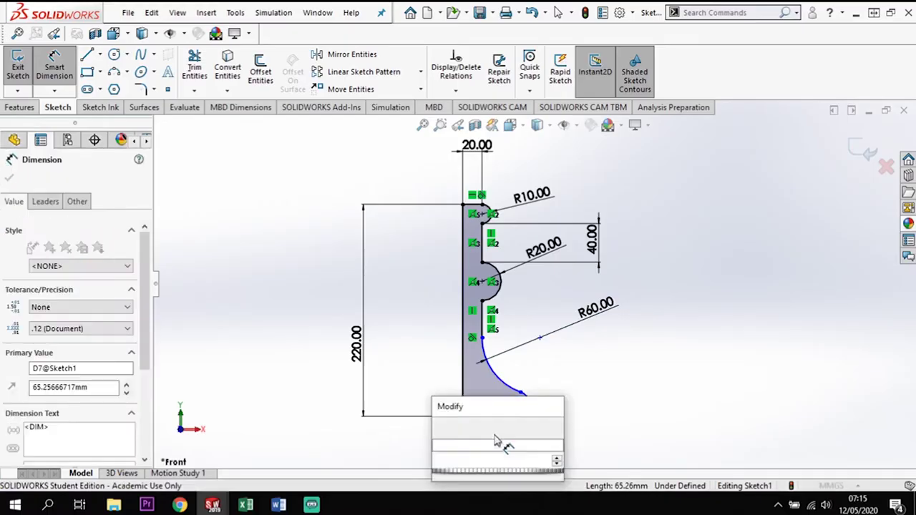
pyautogui.press('Return')
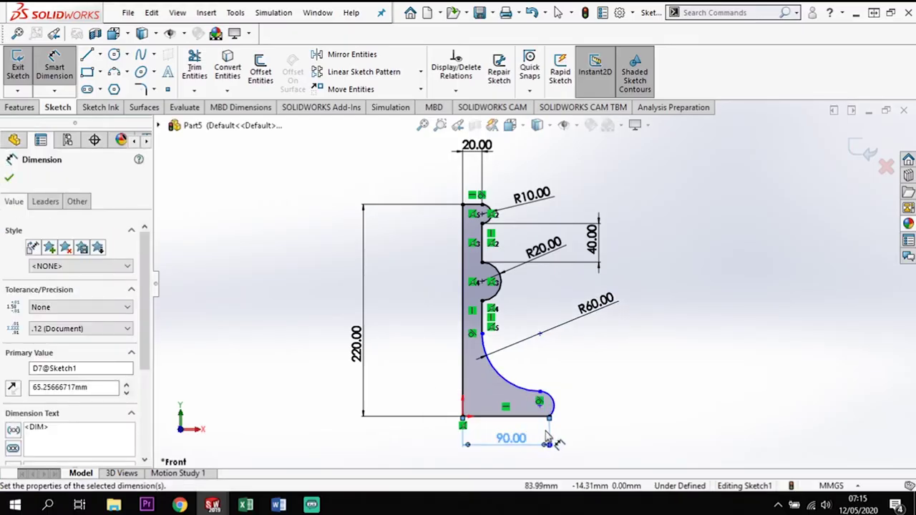
# Step: Dimension the small convex arc at the outer end of the base and set its radius to 12.5 mm
pyautogui.click(566, 406)
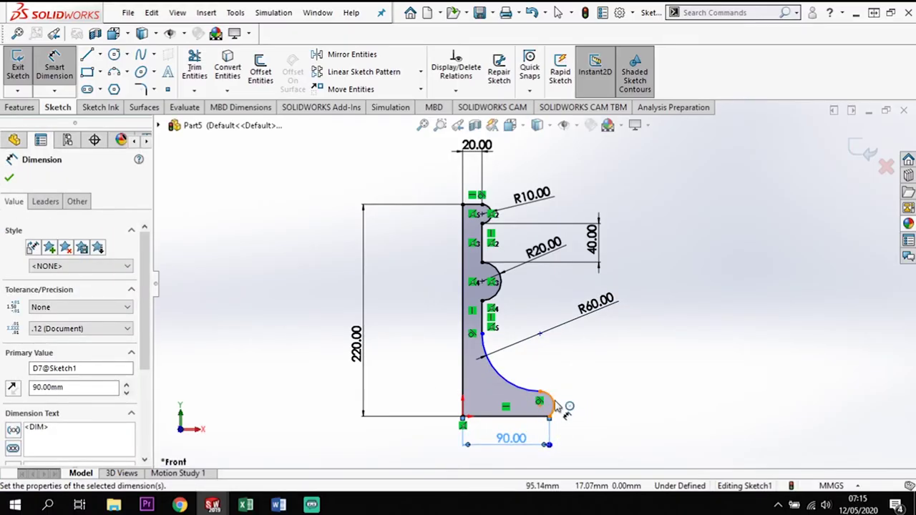
pyautogui.click(604, 396)
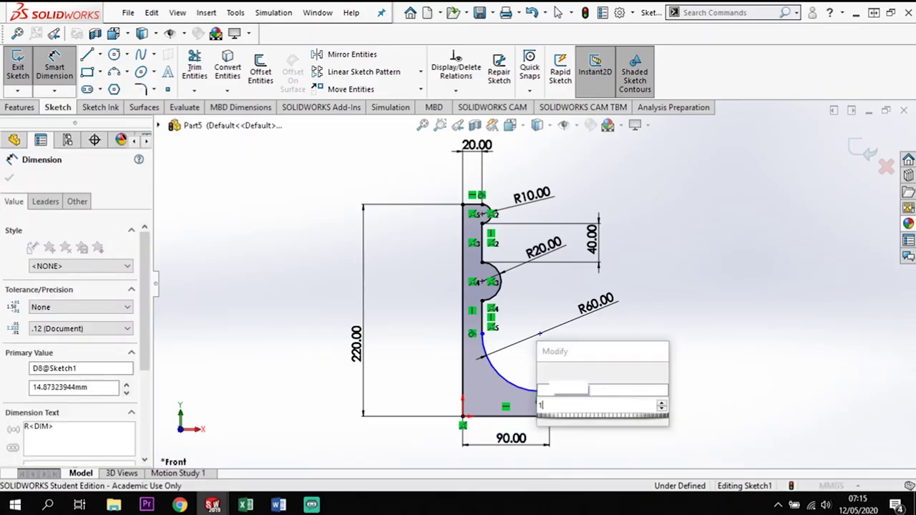
pyautogui.press('Return')
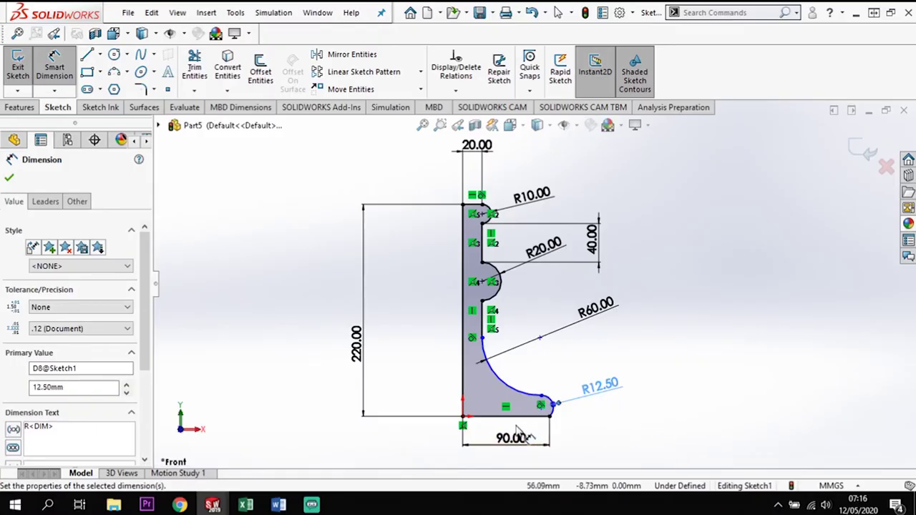
# Step: Dimension the height from the base line to the upper endpoint of the concave arc and set it to 80 mm
pyautogui.click(523, 417)
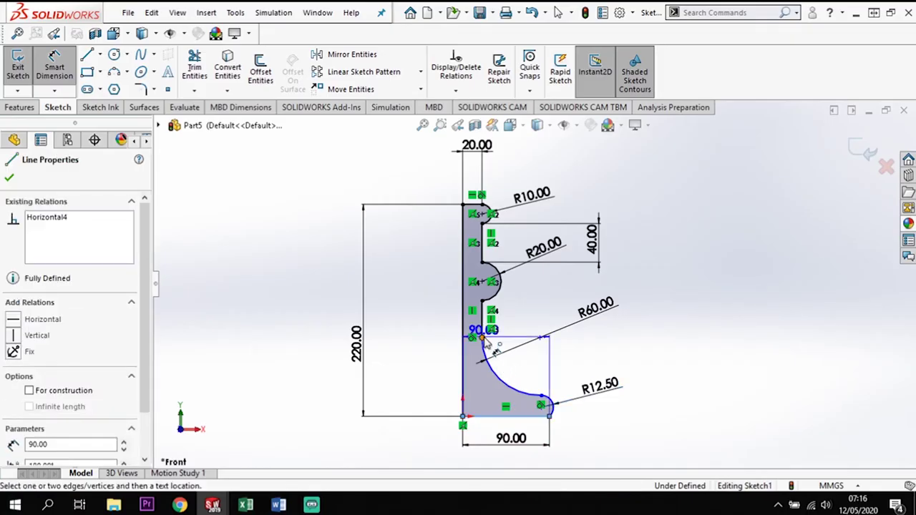
pyautogui.click(481, 337)
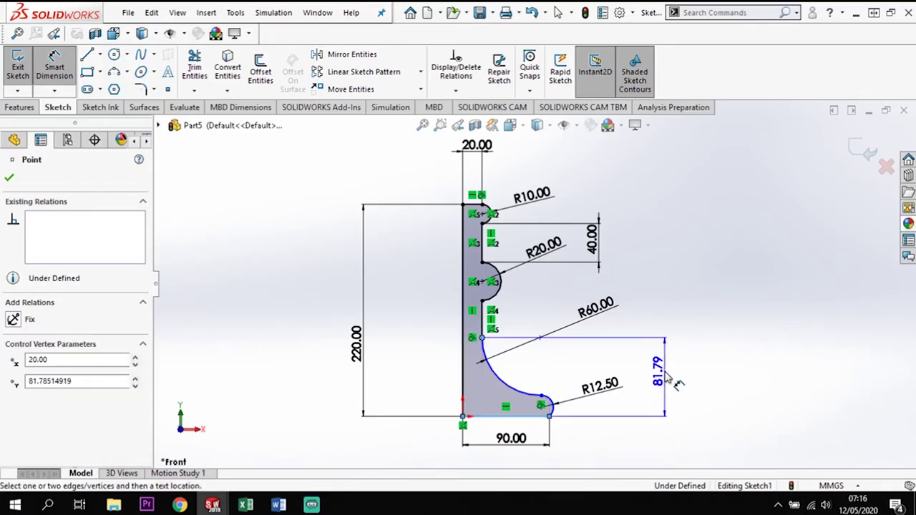
pyautogui.click(666, 375)
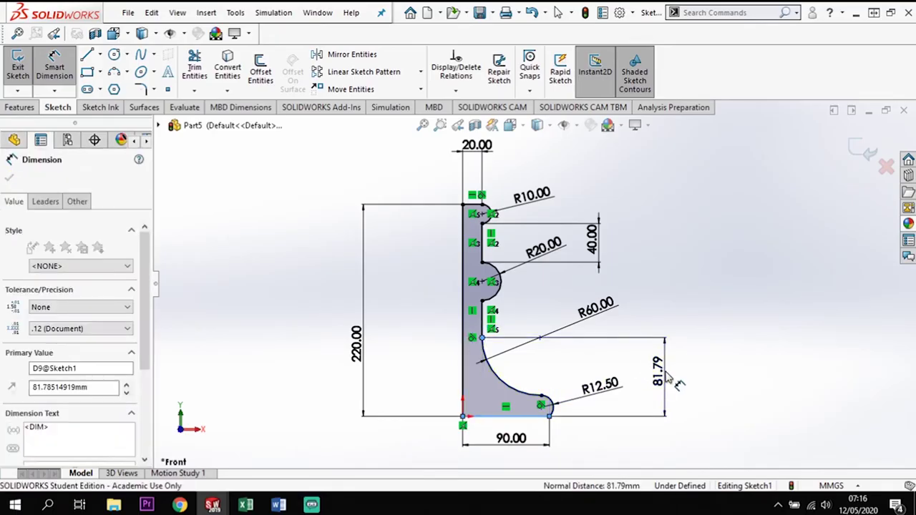
pyautogui.write('80')
pyautogui.press('Return')
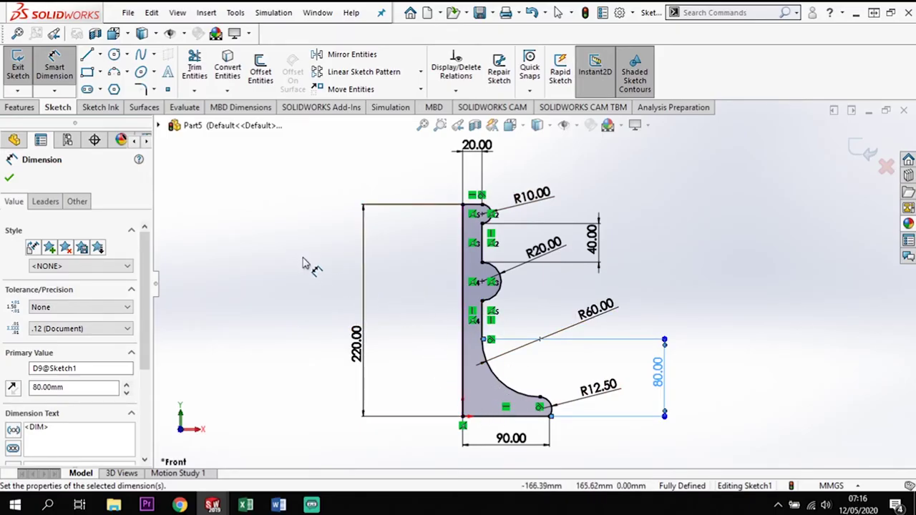
# Step: Revolve the profile 360 degrees around its long vertical line into a solid body
pyautogui.click(20, 109)
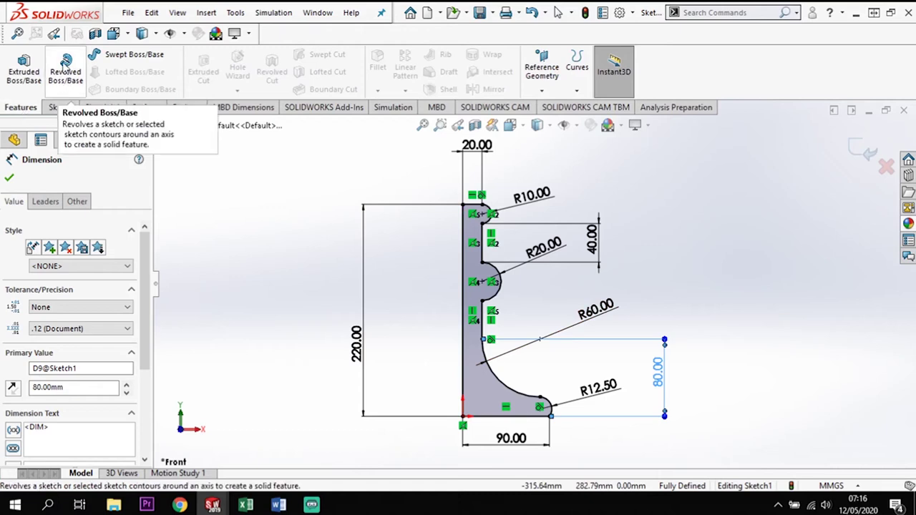
pyautogui.click(66, 71)
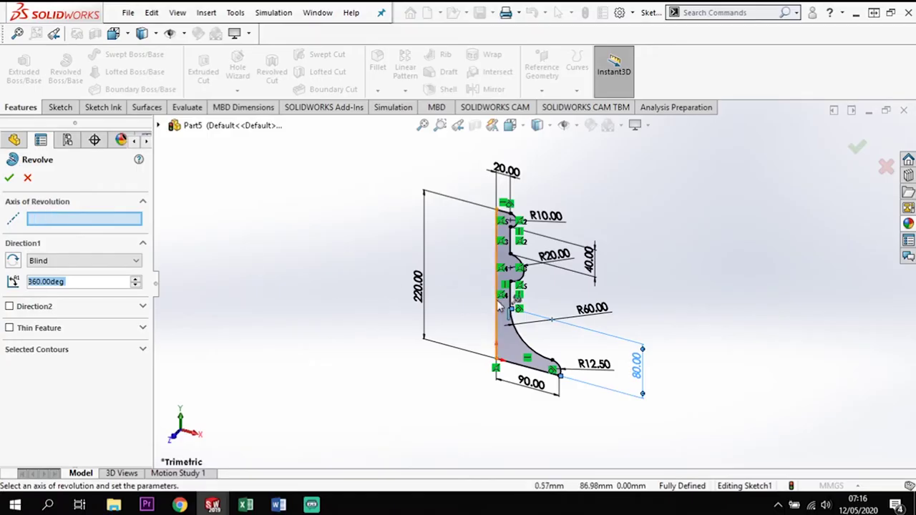
pyautogui.click(497, 314)
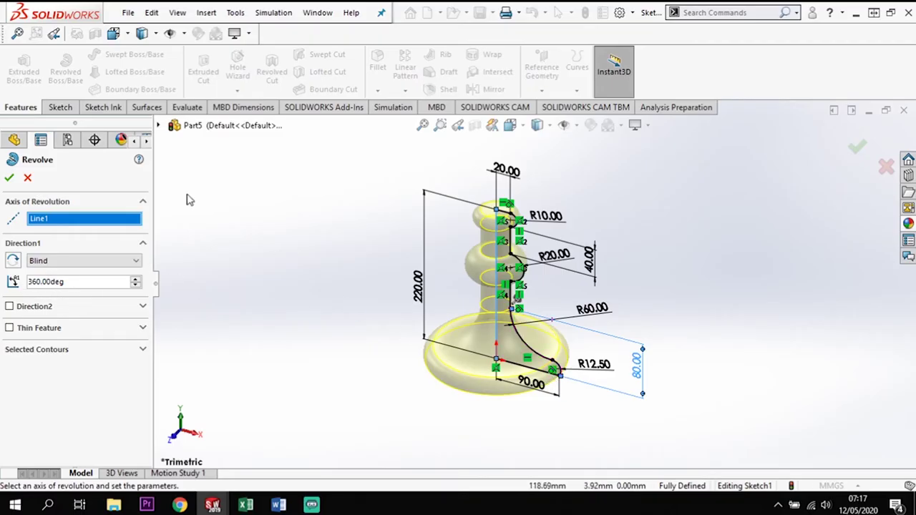
pyautogui.click(9, 178)
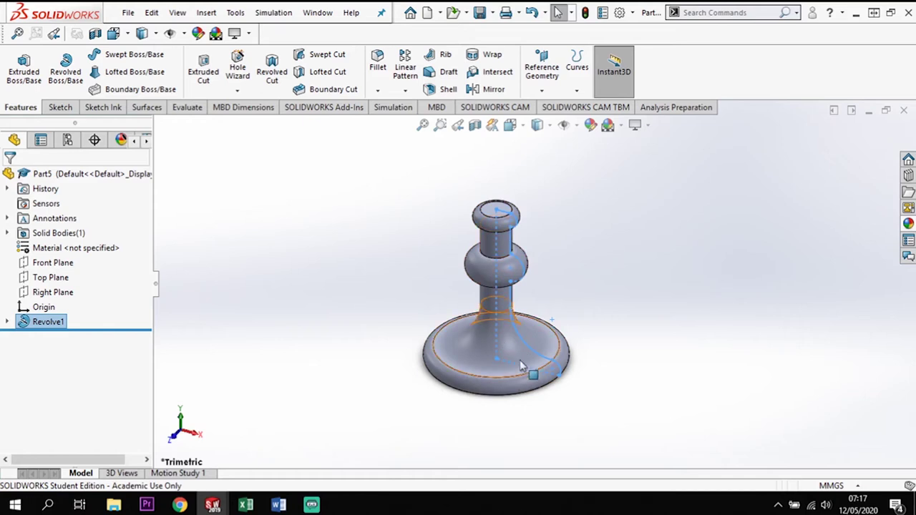
# Step: Apply the polished brass appearance from the Metal category to the revolved solid body
pyautogui.click(8, 234)
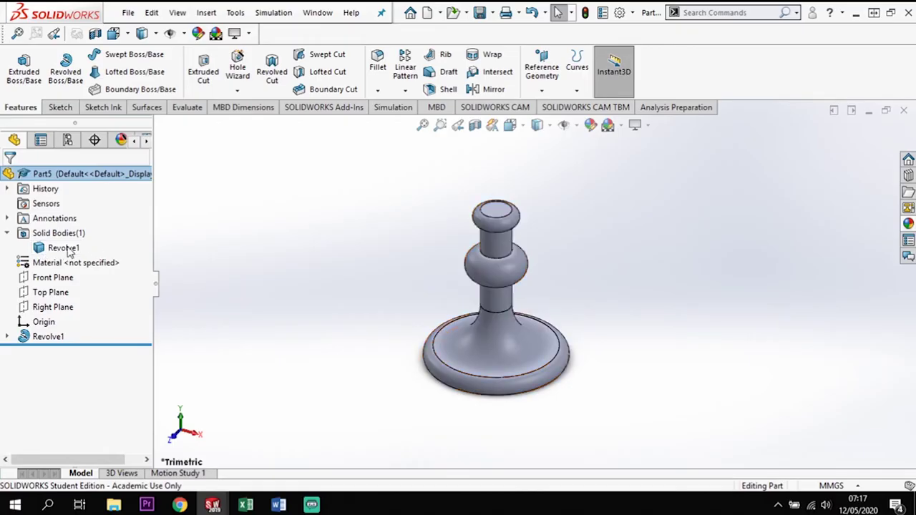
pyautogui.rightClick(64, 250)
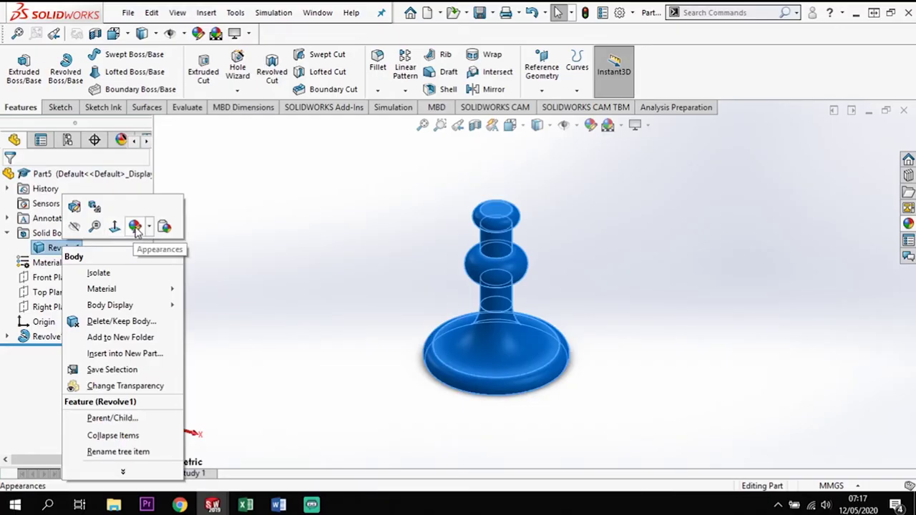
pyautogui.click(135, 227)
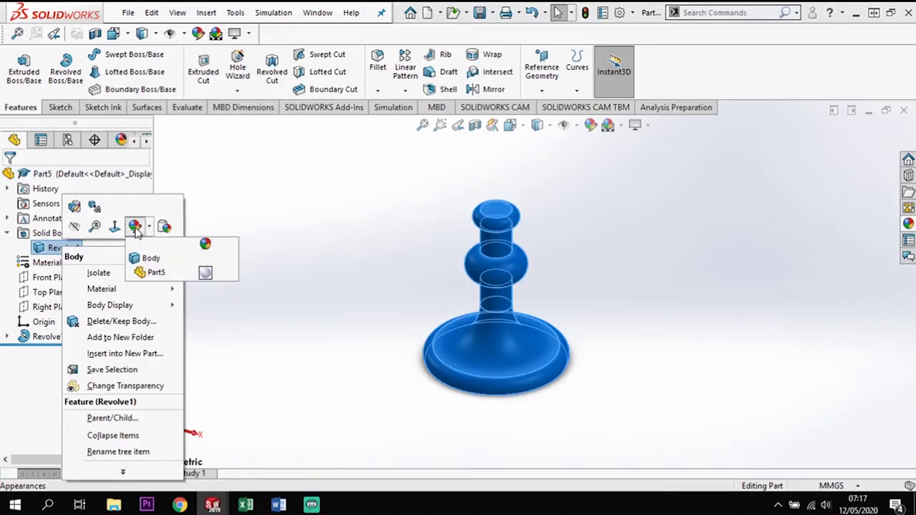
pyautogui.click(151, 259)
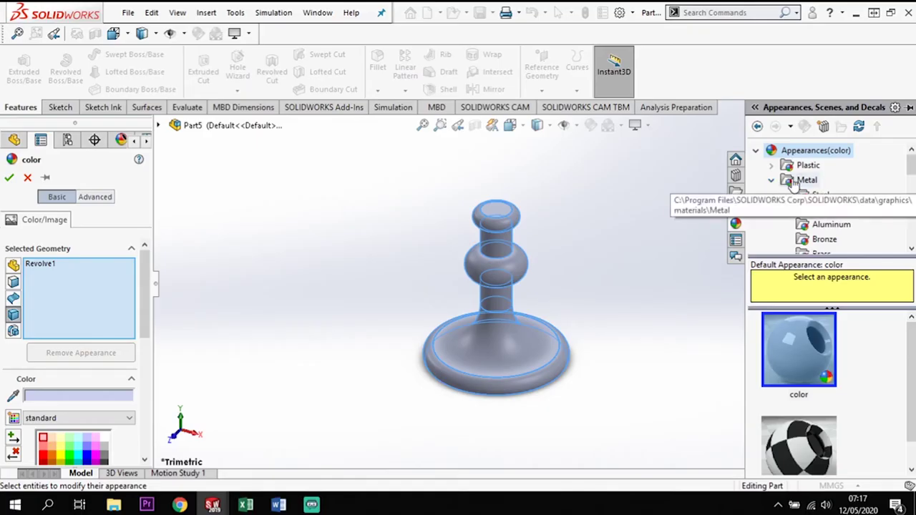
pyautogui.scroll(-1, 829, 199)
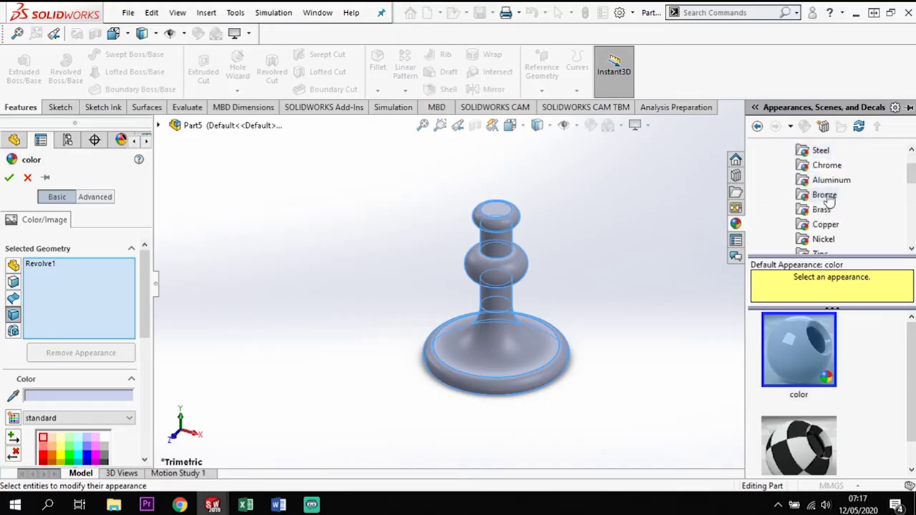
pyautogui.click(822, 209)
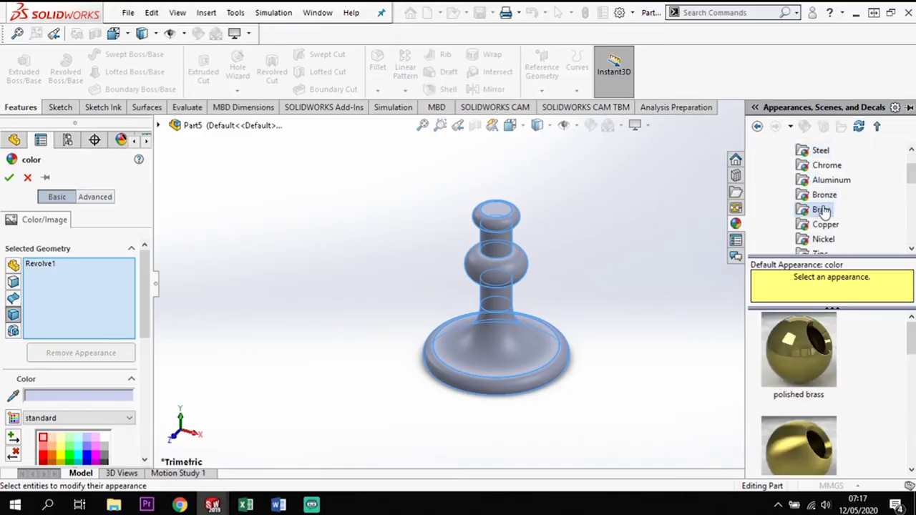
pyautogui.click(814, 356)
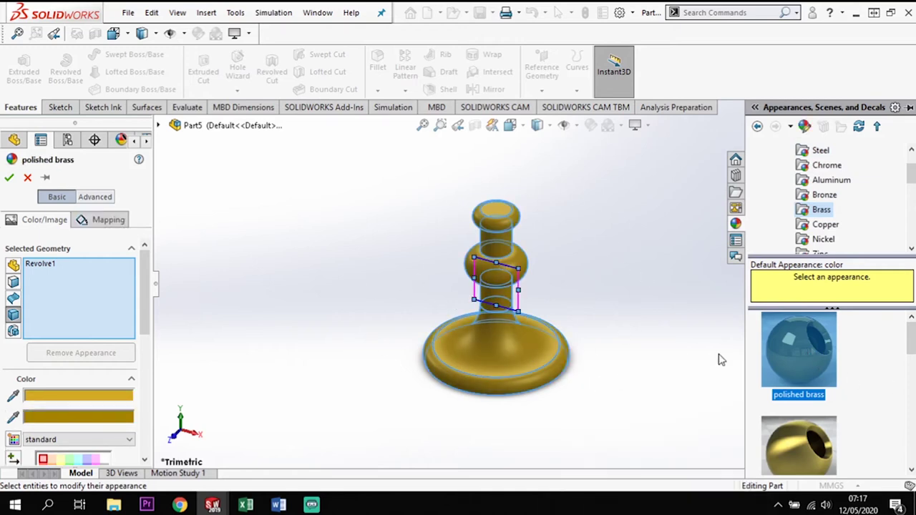
pyautogui.click(9, 179)
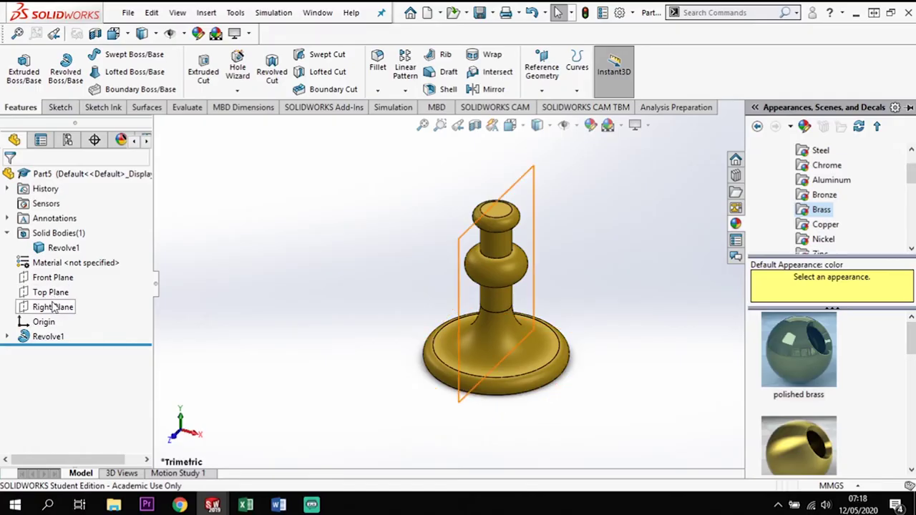
# Step: Start a new sketch on the Front Plane, viewed face-on
pyautogui.click(55, 278)
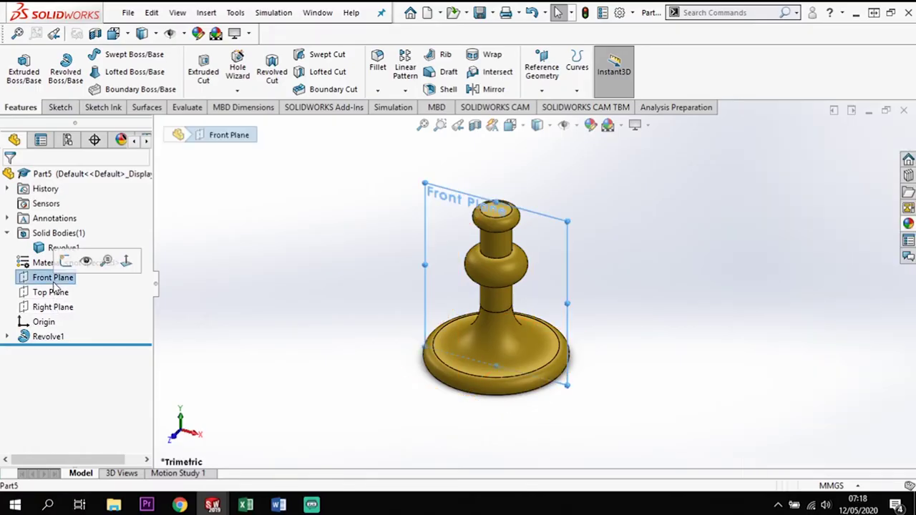
pyautogui.click(125, 262)
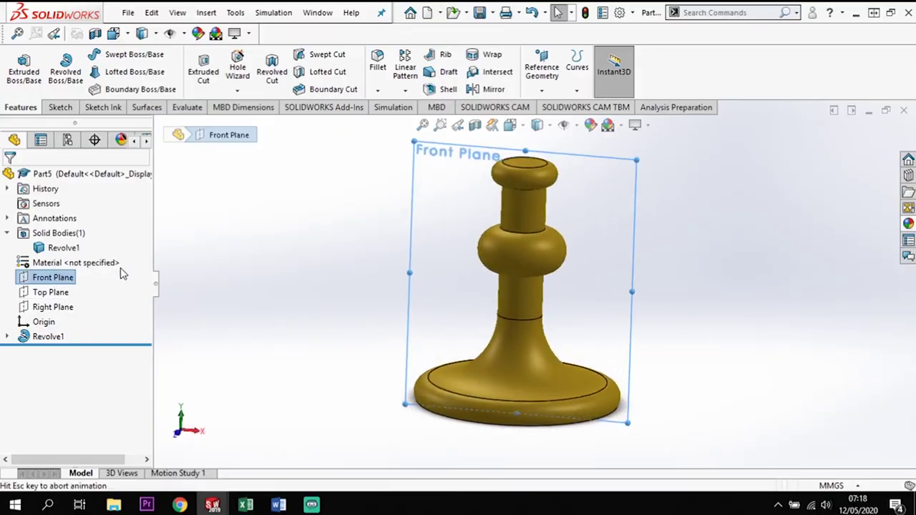
pyautogui.click(61, 109)
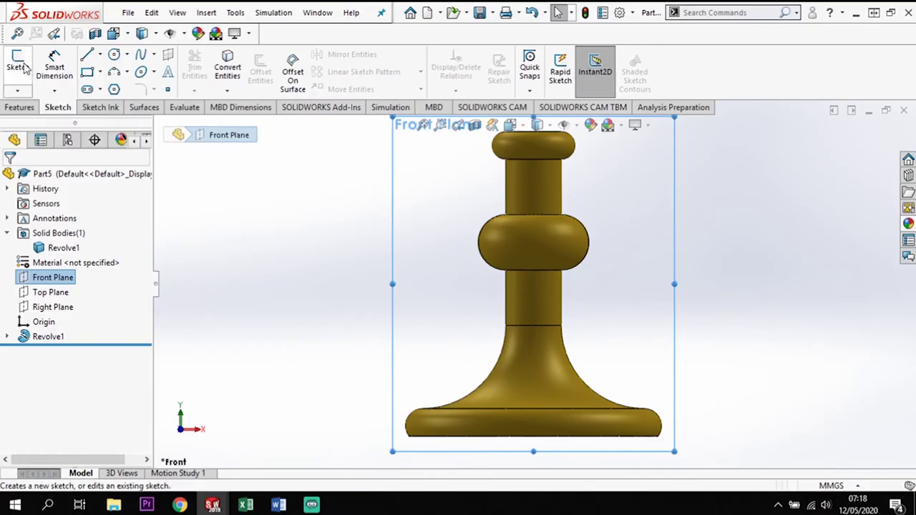
pyautogui.click(18, 66)
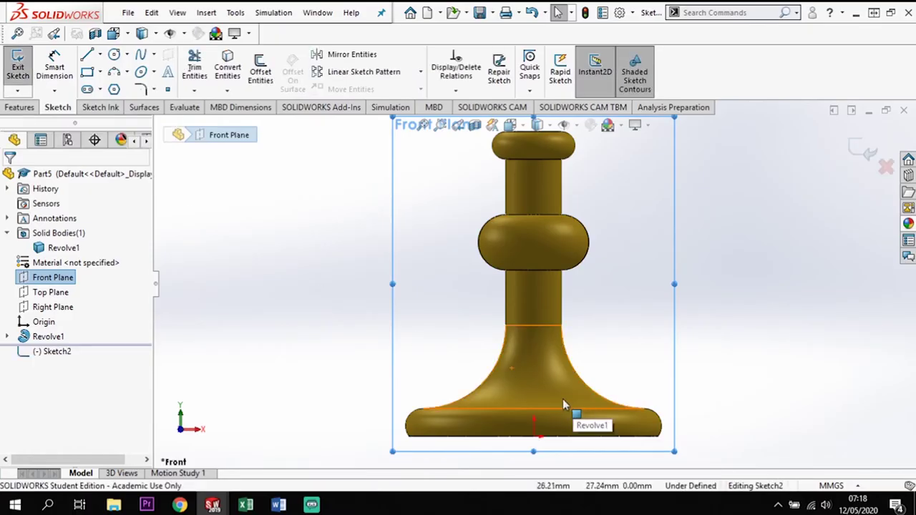
# Step: Draw a vertical 220 mm centerline from the origin up to the midpoint of the body's top edge
pyautogui.click(100, 55)
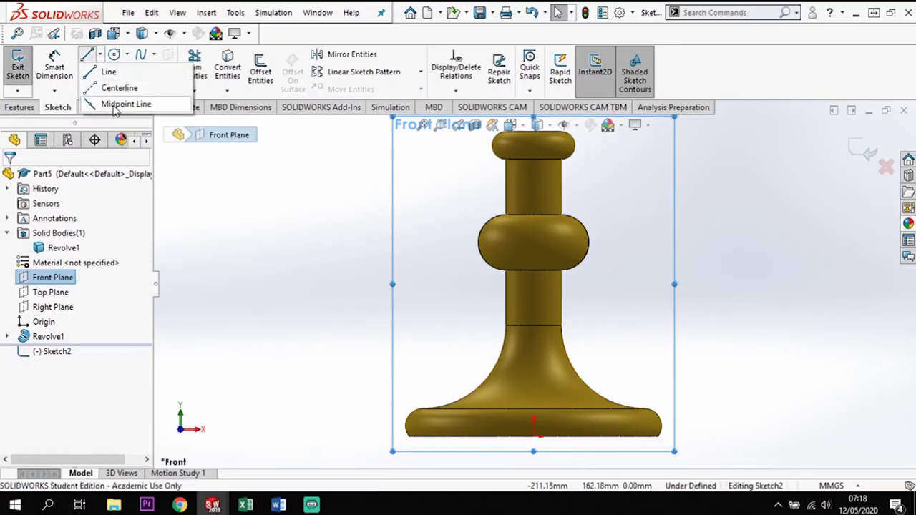
pyautogui.click(108, 88)
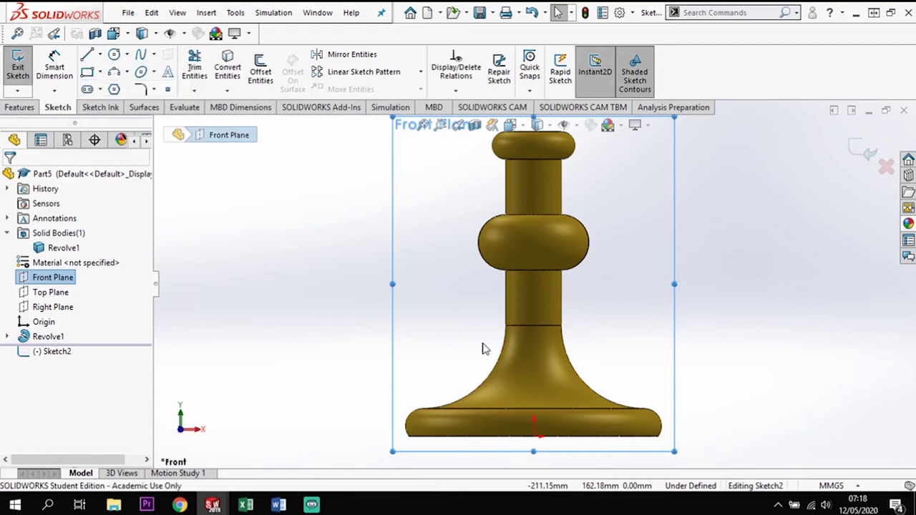
pyautogui.click(534, 436)
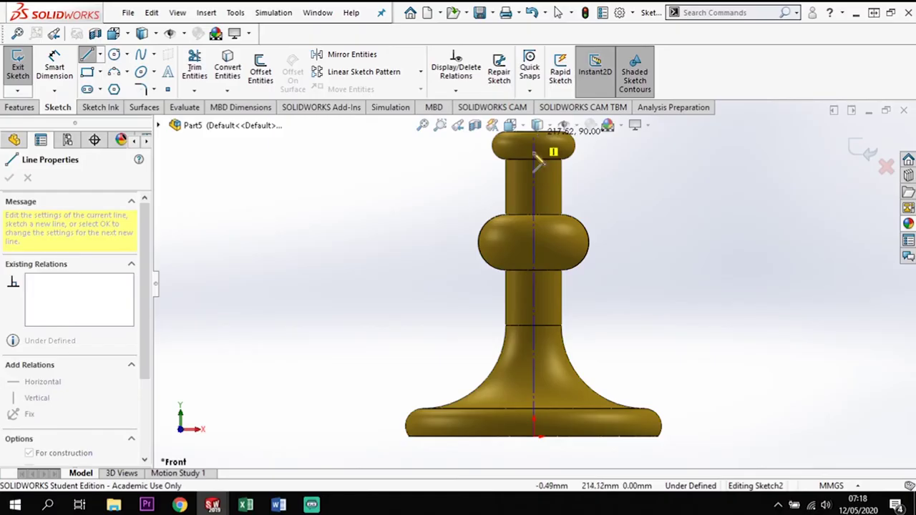
pyautogui.scroll(2, 541, 153)
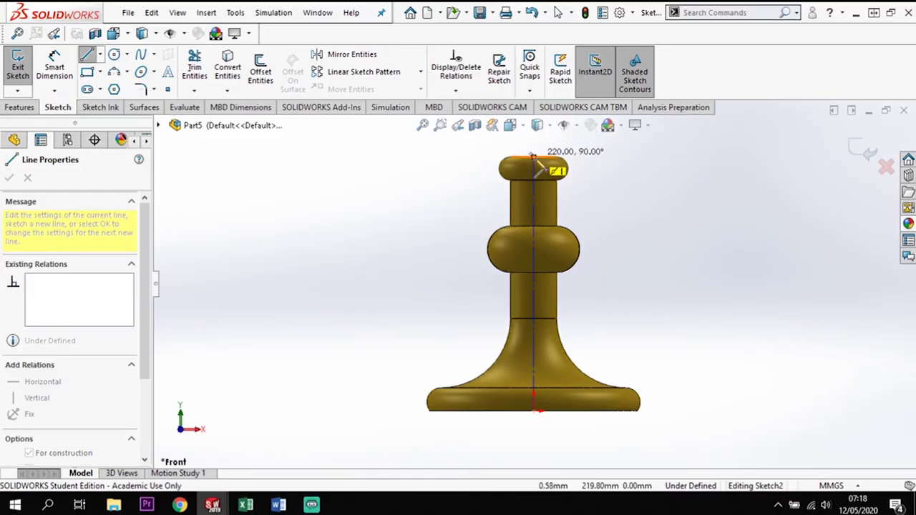
pyautogui.click(534, 154)
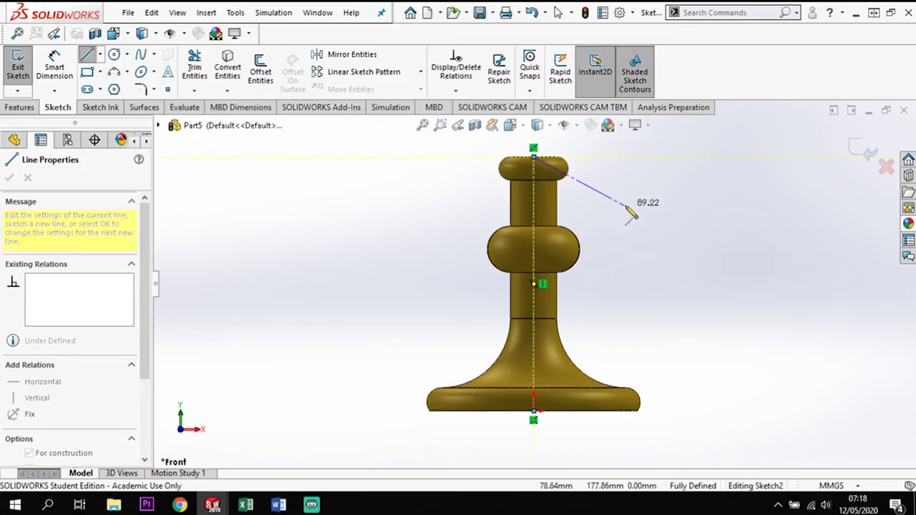
# Step: Draw a horizontal line about 66 mm long from the centerline toward the right edge of the base disc, about 10 mm above its underside
pyautogui.press('Escape')
pyautogui.press('Escape')
pyautogui.scroll(-4, 685, 316)
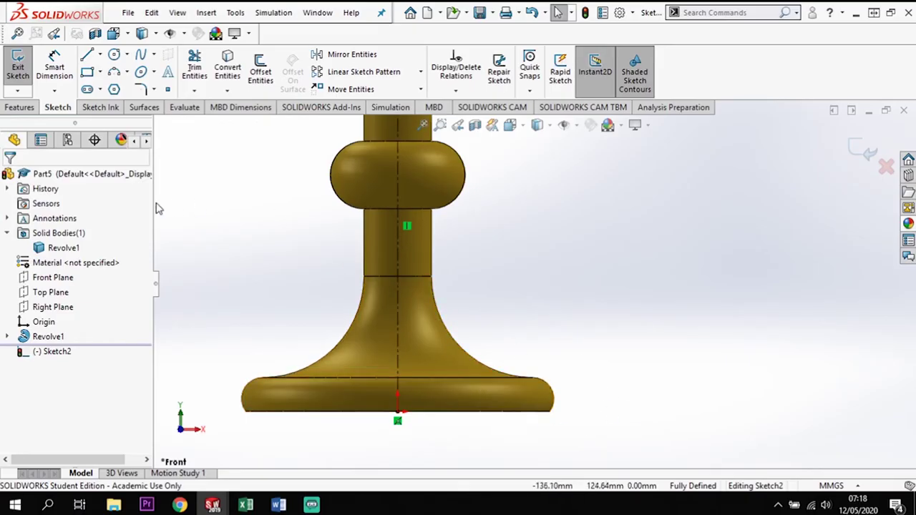
pyautogui.press('l')
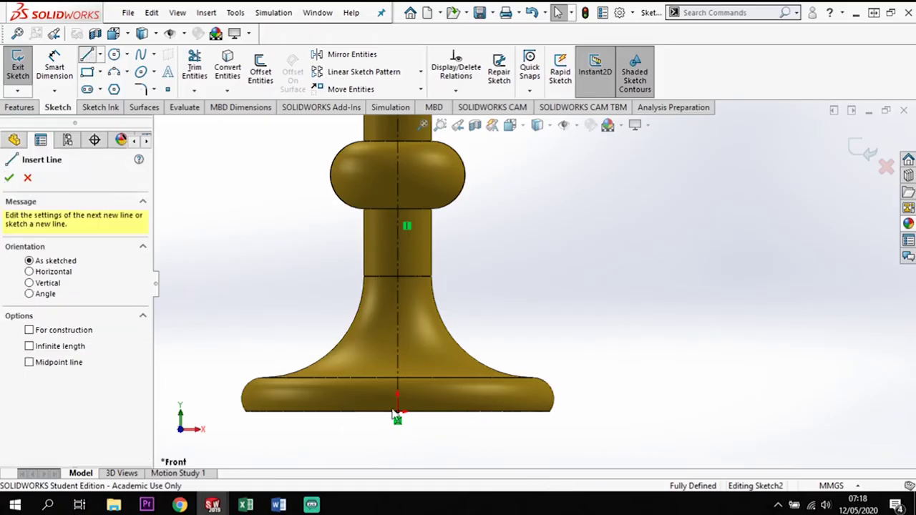
pyautogui.click(399, 396)
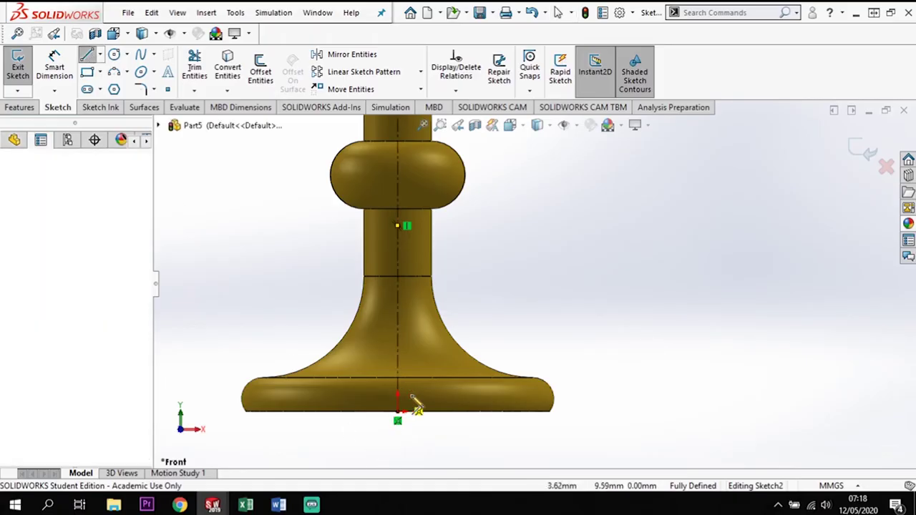
pyautogui.click(509, 395)
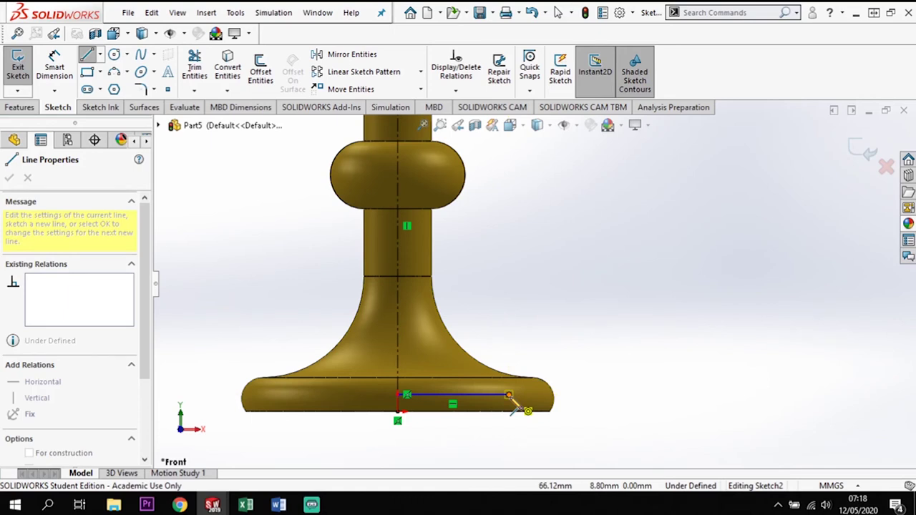
# Step: Continue the line with a tangent arc of about 111 mm radius curving upward, ending in a tangent arc of about 18 mm radius curling inward
pyautogui.press('a')
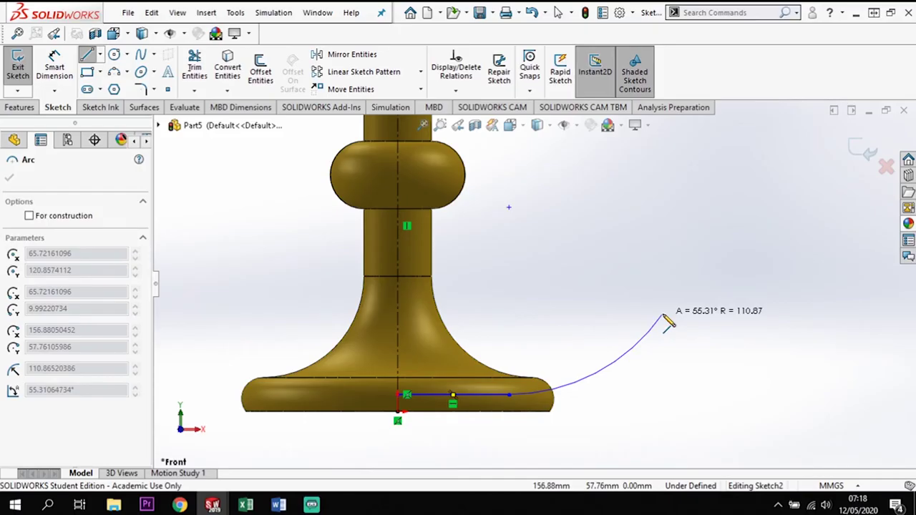
pyautogui.click(664, 315)
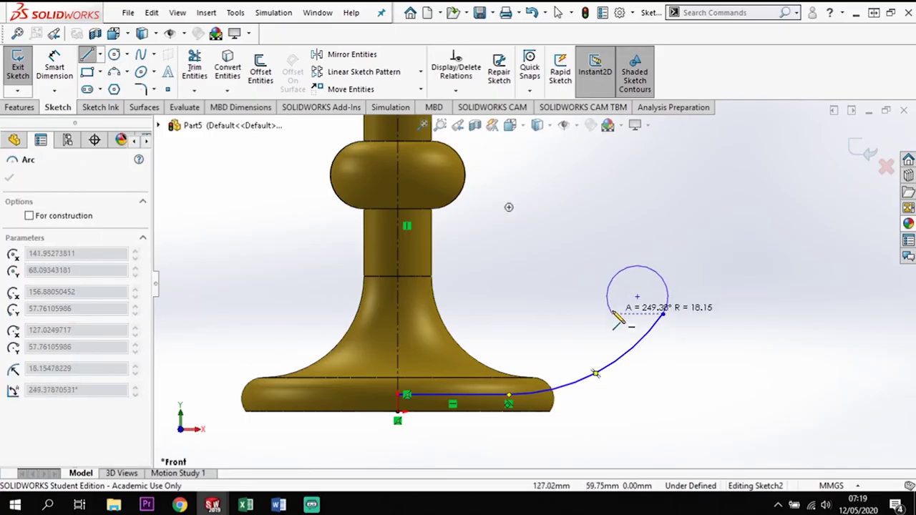
pyautogui.click(613, 313)
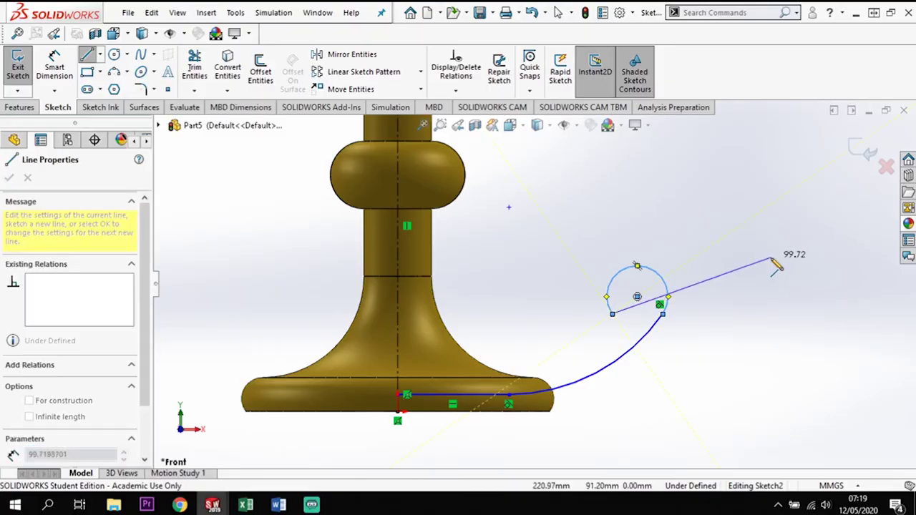
pyautogui.press('Escape')
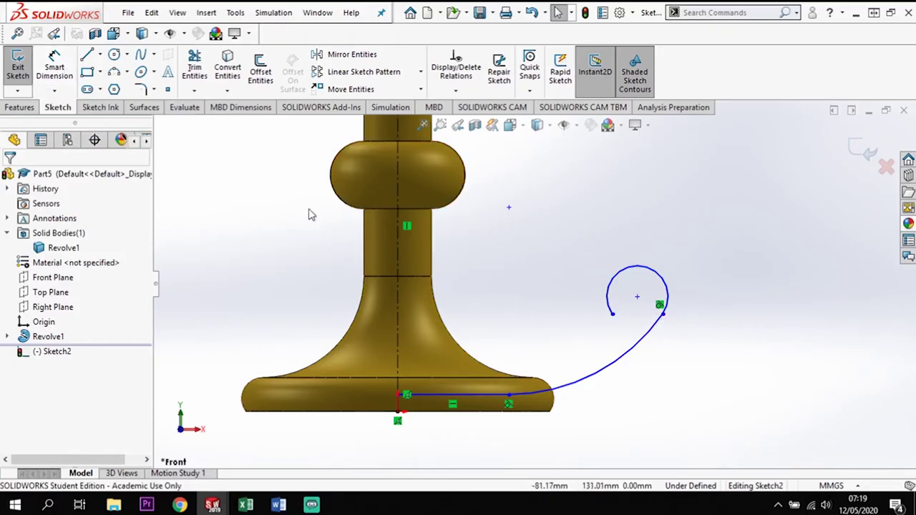
# Step: Add a horizontal relation between the two endpoints of the small curled arc
pyautogui.click(664, 318)
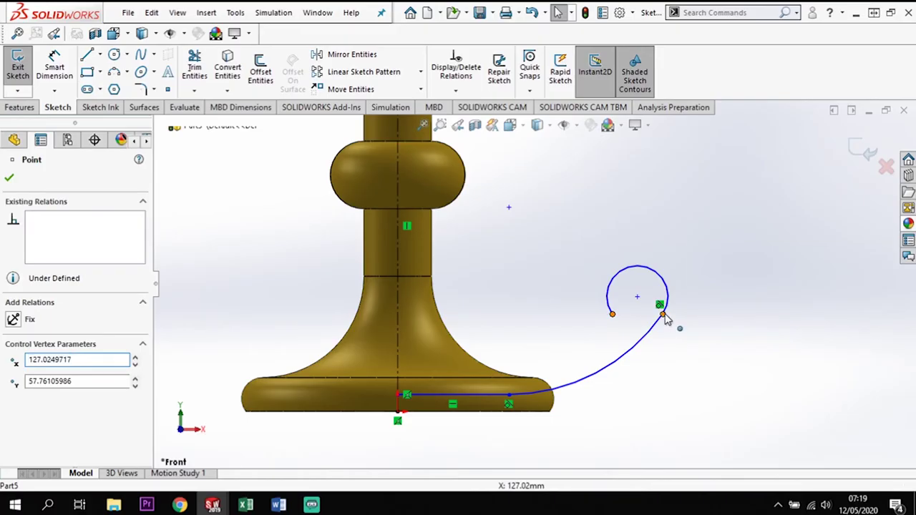
pyautogui.keyDown('ctrl'); pyautogui.click(612, 314); pyautogui.keyUp('ctrl')
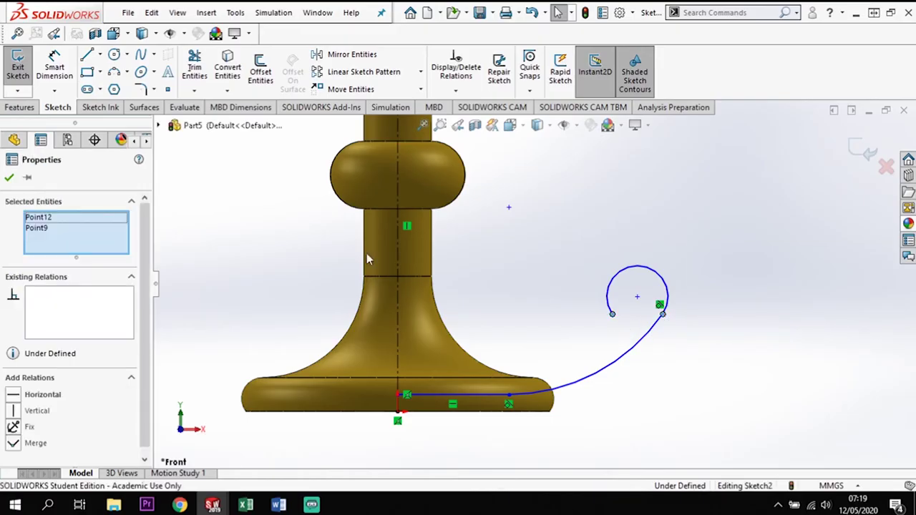
pyautogui.click(13, 399)
pyautogui.press('Escape')
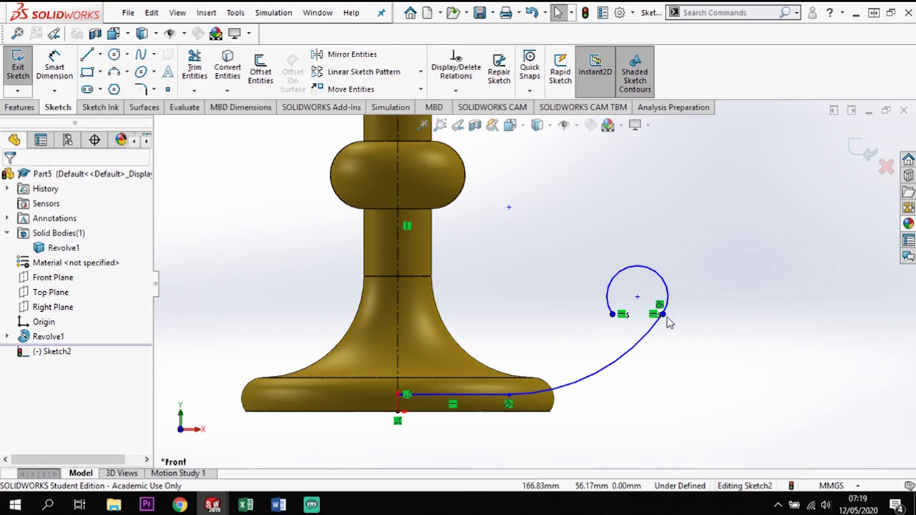
# Step: Dimension the horizontal line 10 mm above the base's bottom edge and set its length to 60 mm
pyautogui.click(54, 66)
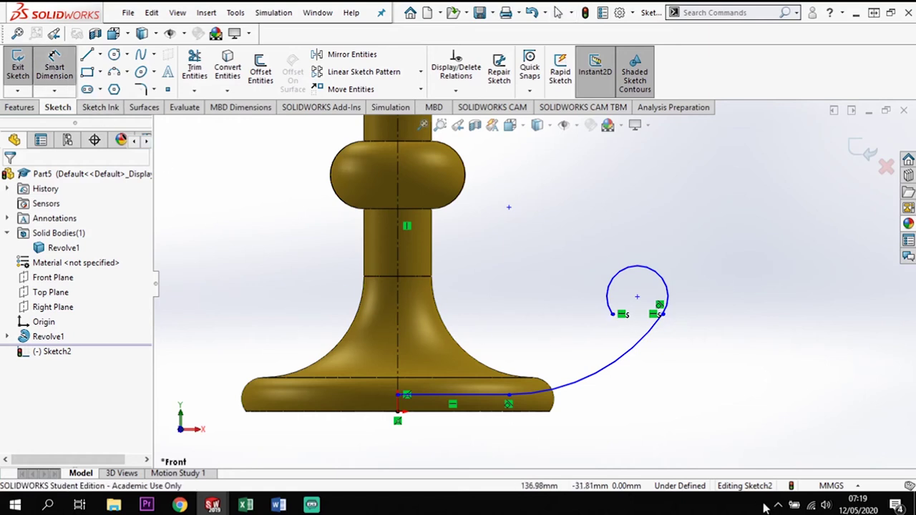
pyautogui.click(432, 400)
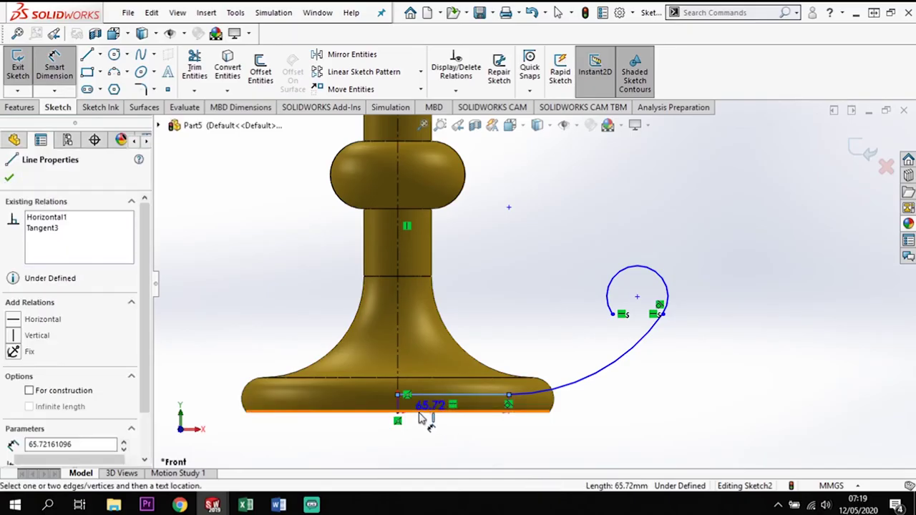
pyautogui.click(434, 413)
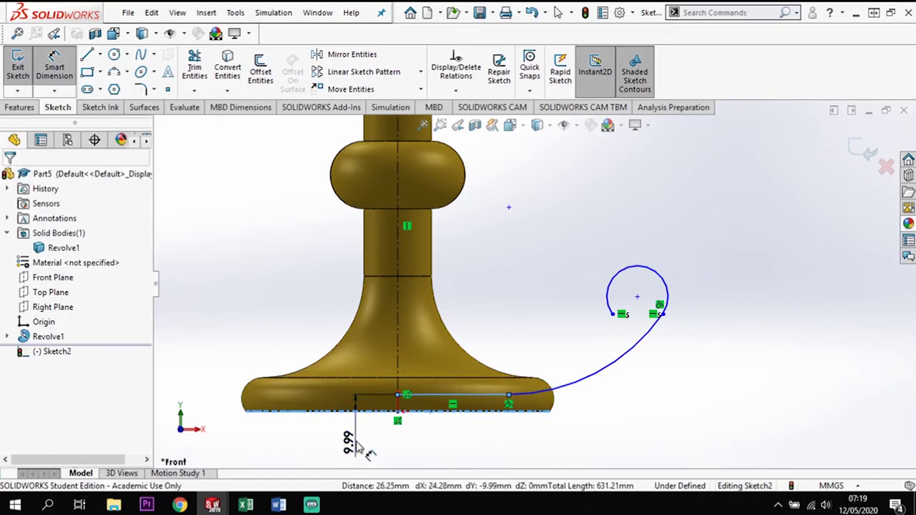
pyautogui.click(358, 448)
pyautogui.press('Return')
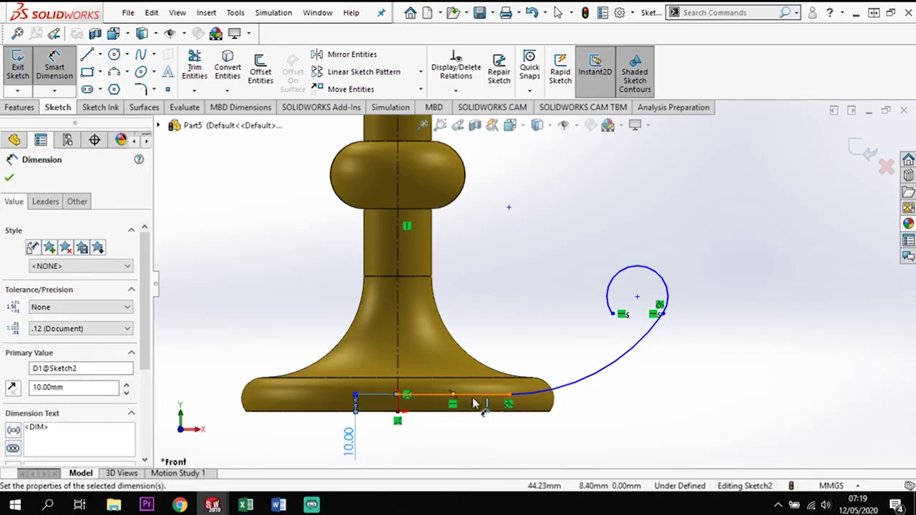
pyautogui.click(477, 398)
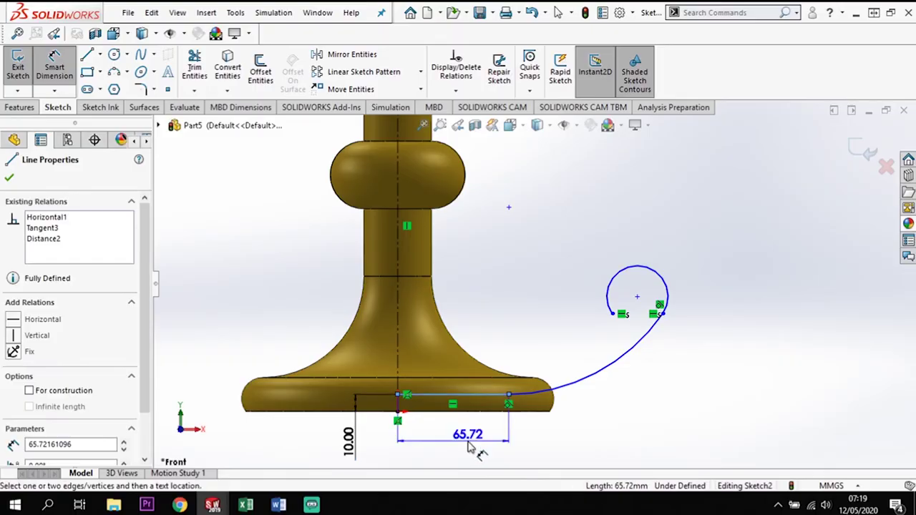
pyautogui.click(469, 447)
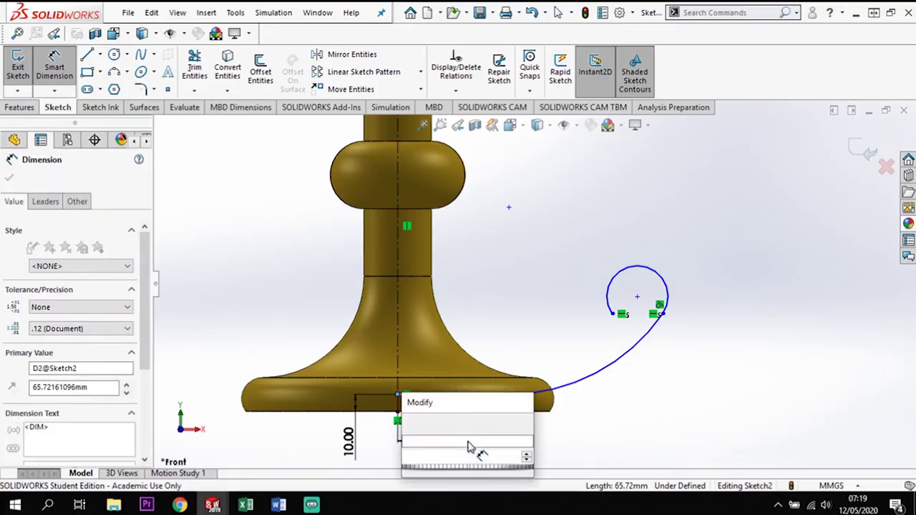
pyautogui.write('60')
pyautogui.press('Return')
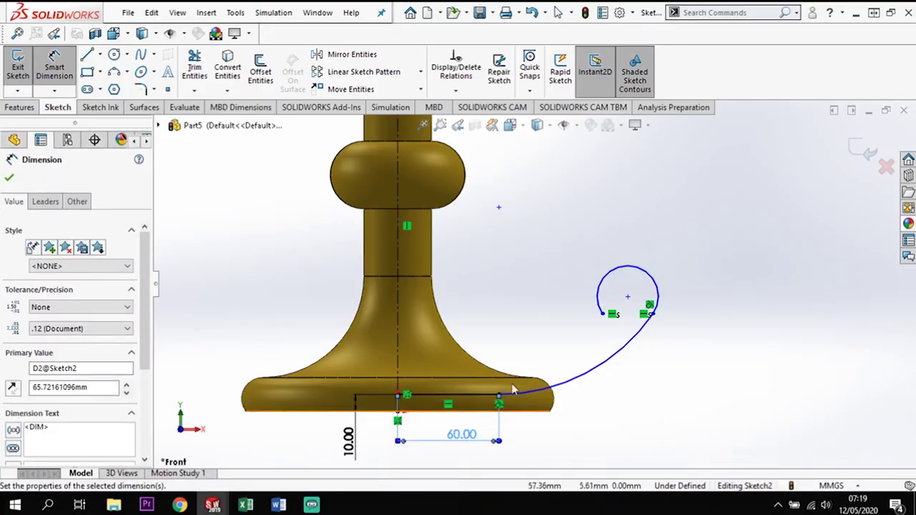
# Step: Dimension the large arc with a 150 mm radius and the small curled arc with a 20 mm radius
pyautogui.click(577, 367)
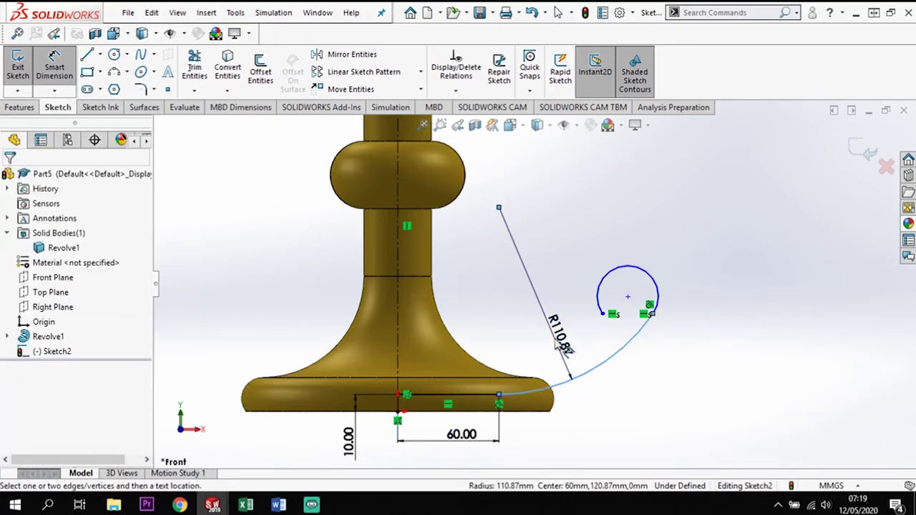
pyautogui.click(557, 346)
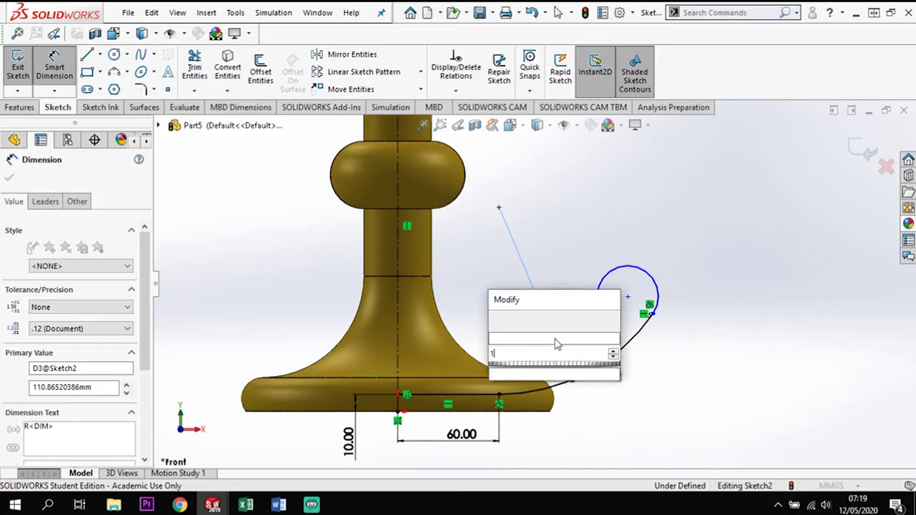
pyautogui.press('Return')
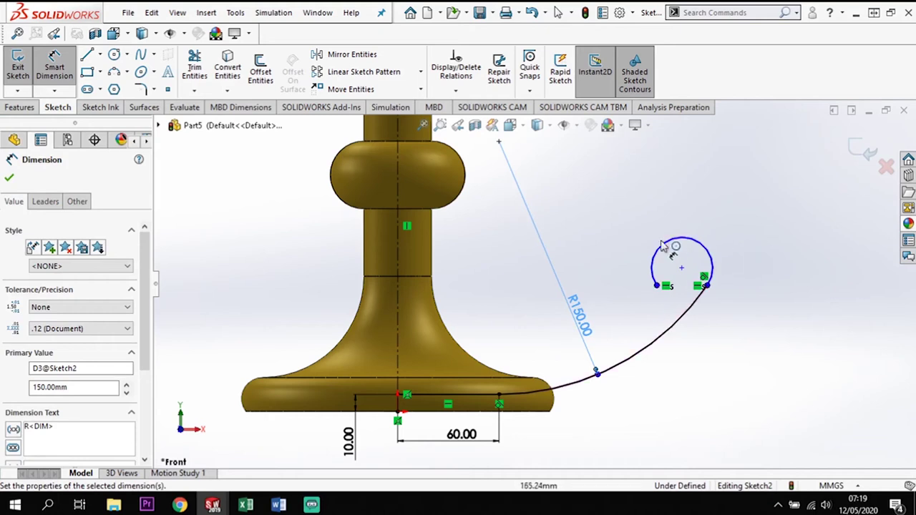
pyautogui.click(698, 245)
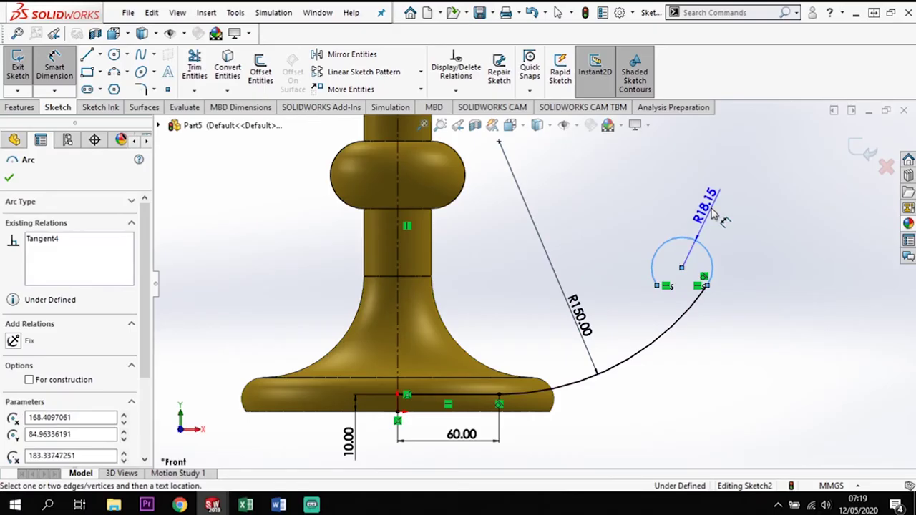
pyautogui.click(713, 208)
pyautogui.doubleClick(711, 206)
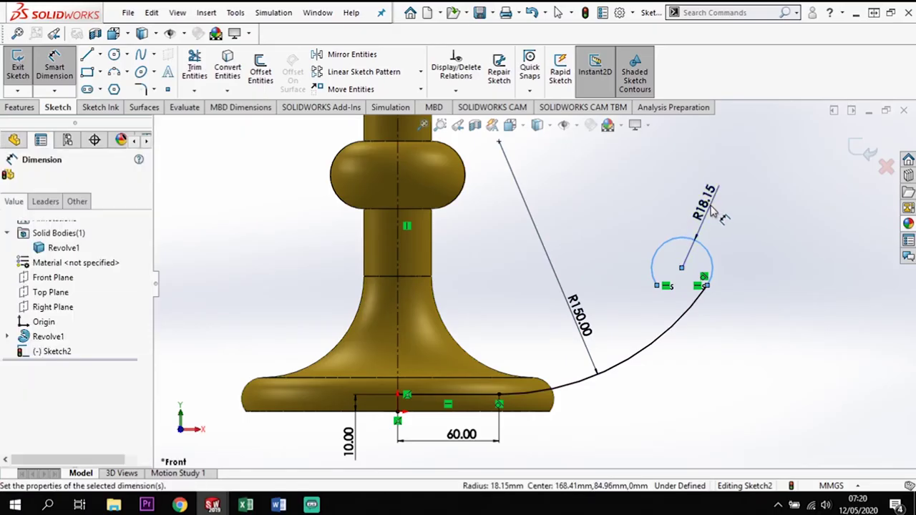
pyautogui.press('Escape')
pyautogui.write('20')
pyautogui.press('Return')
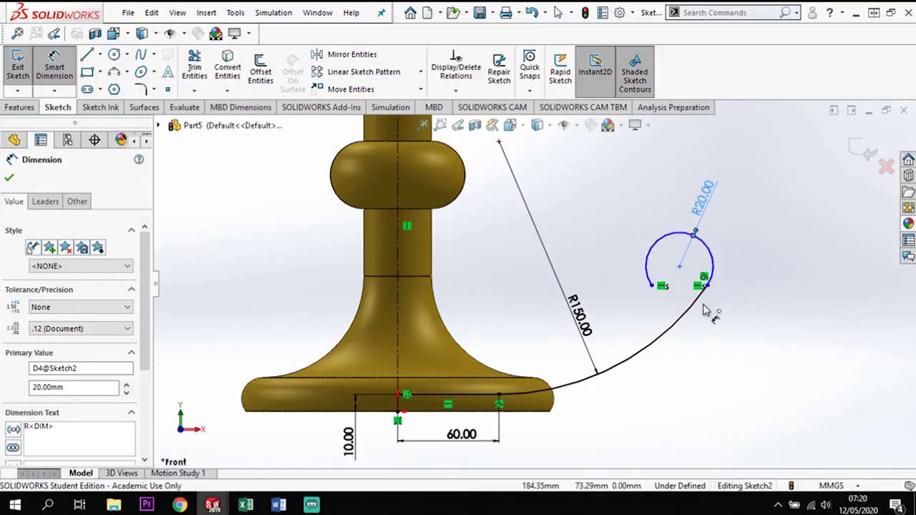
# Step: Dimension the vertical distance from the horizontal line to the junction of the two arcs as 65 mm
pyautogui.click(466, 396)
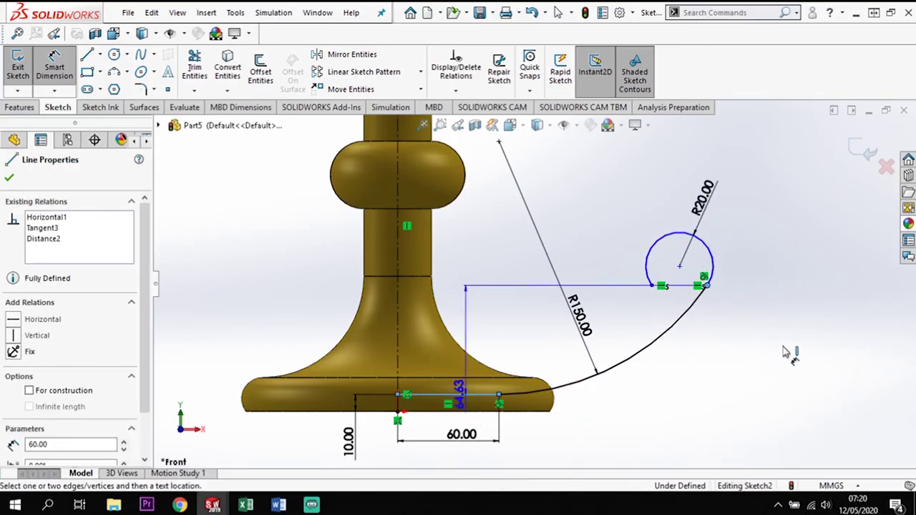
pyautogui.click(800, 350)
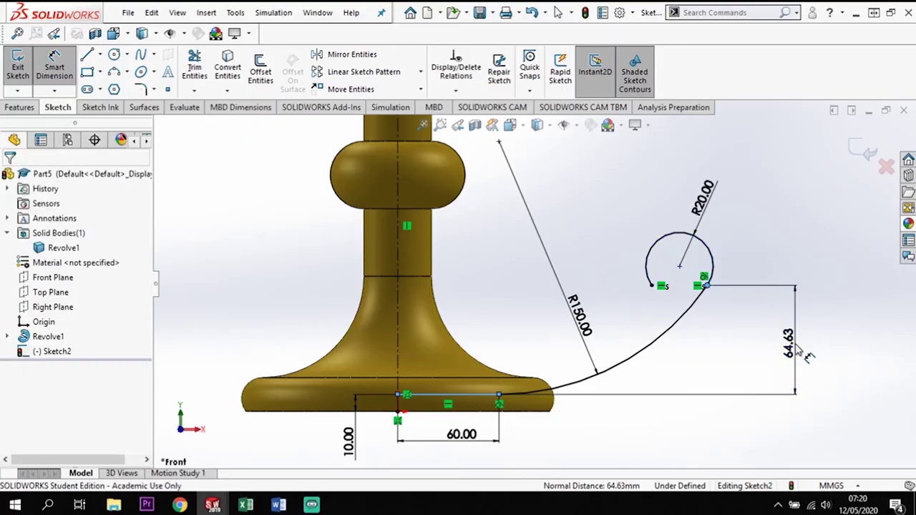
pyautogui.write('65')
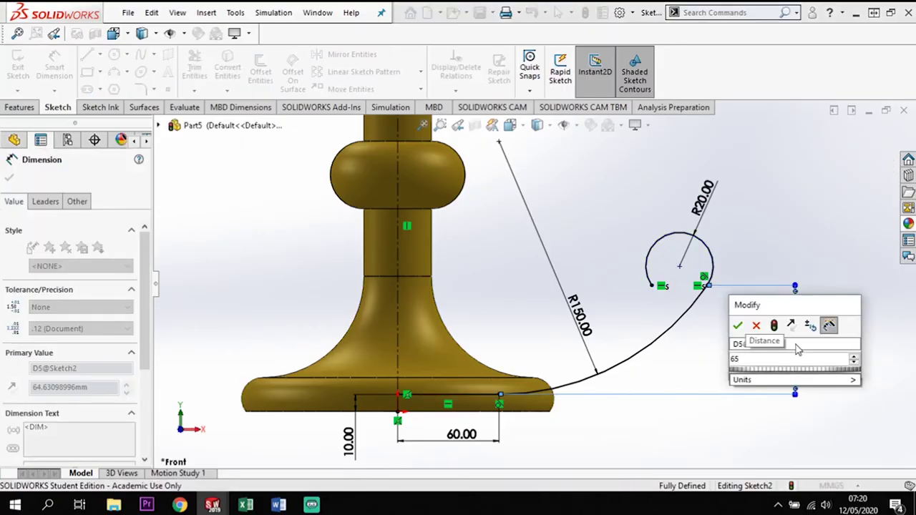
pyautogui.press('Return')
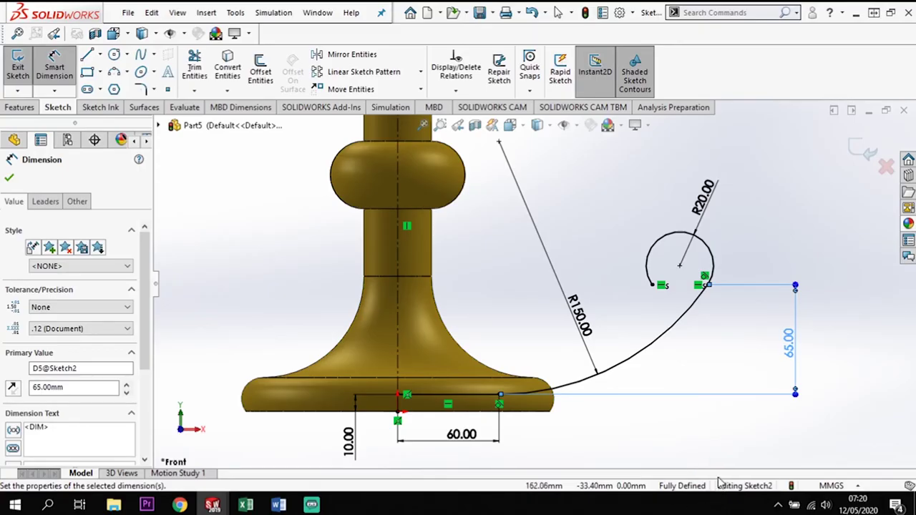
# Step: Close the path sketch and start a new sketch on the Right Plane, viewed face-on
pyautogui.click(859, 149)
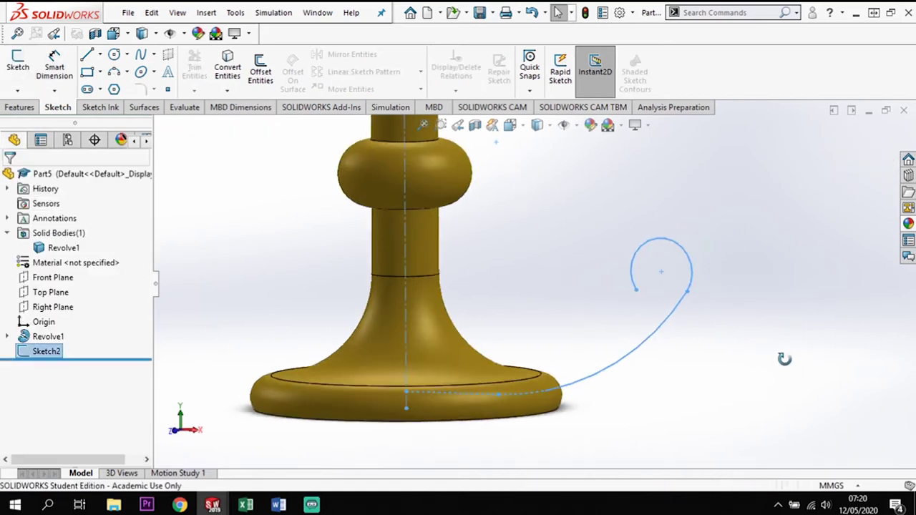
pyautogui.click(661, 387)
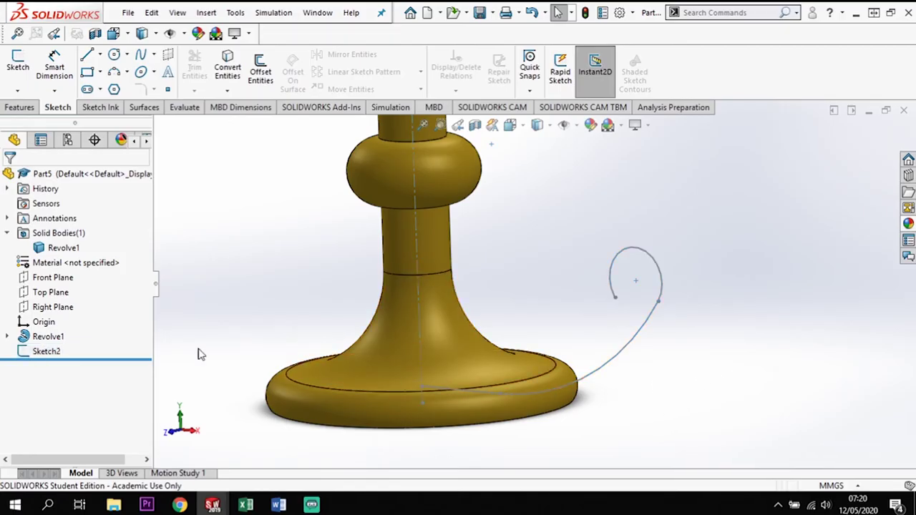
pyautogui.click(57, 308)
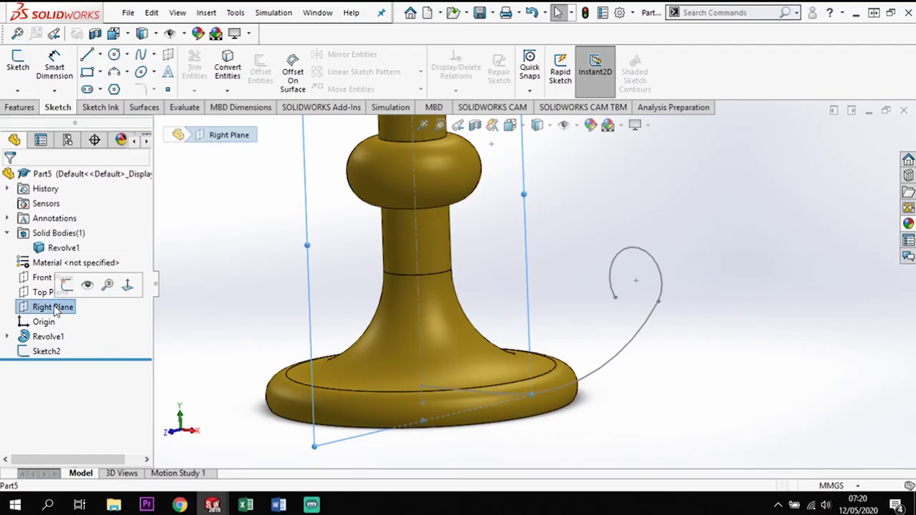
pyautogui.click(129, 286)
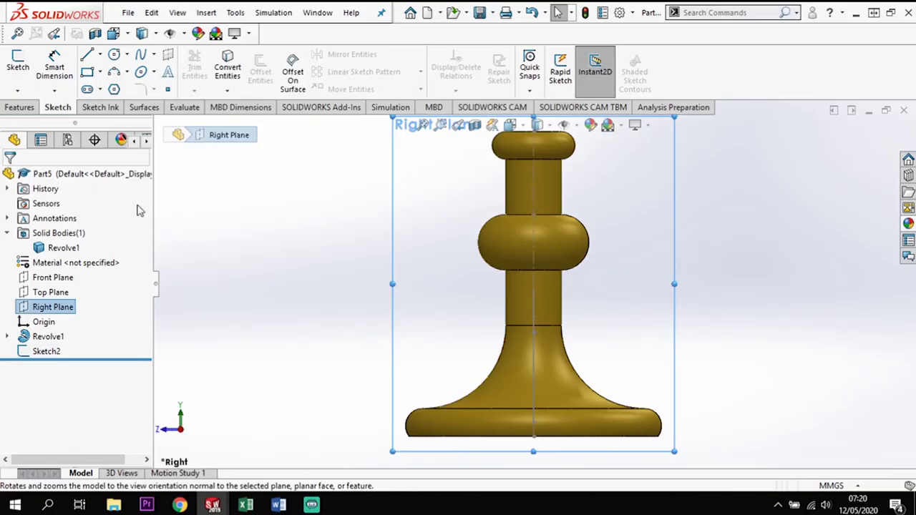
pyautogui.click(18, 63)
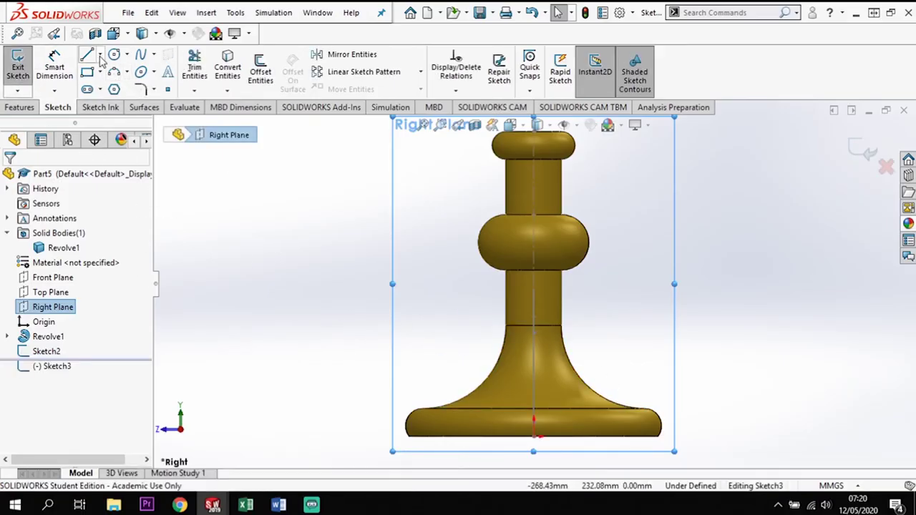
# Step: Sketch a horizontal ellipse on the base, right of the centre axis, with radii of about 19.9 mm and 6.3 mm
pyautogui.click(142, 73)
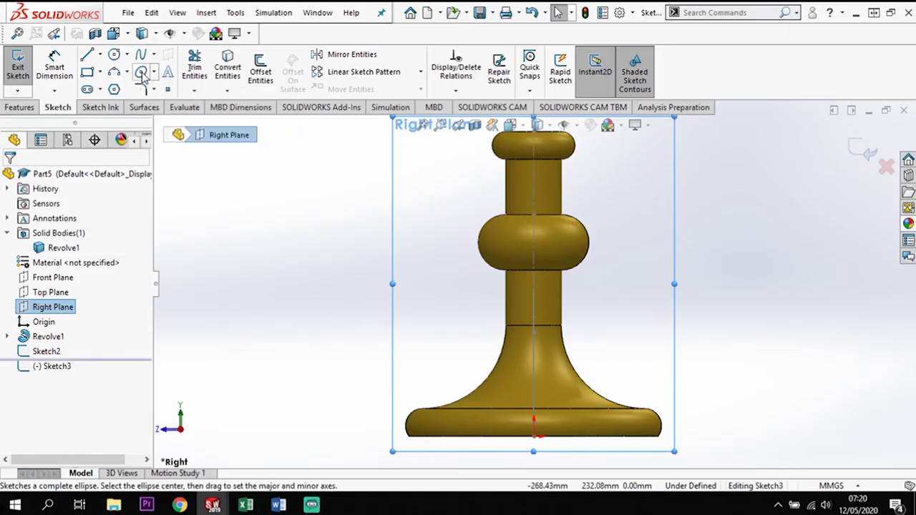
pyautogui.click(587, 420)
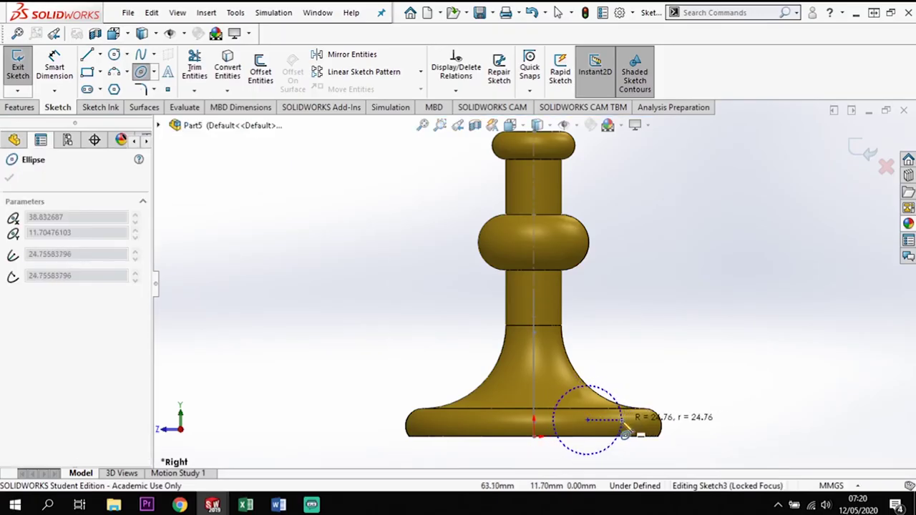
pyautogui.click(614, 421)
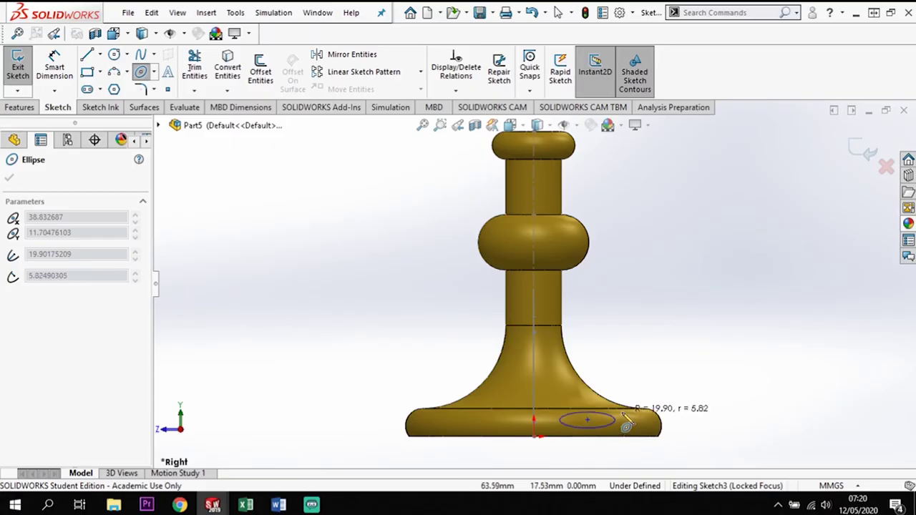
pyautogui.click(628, 424)
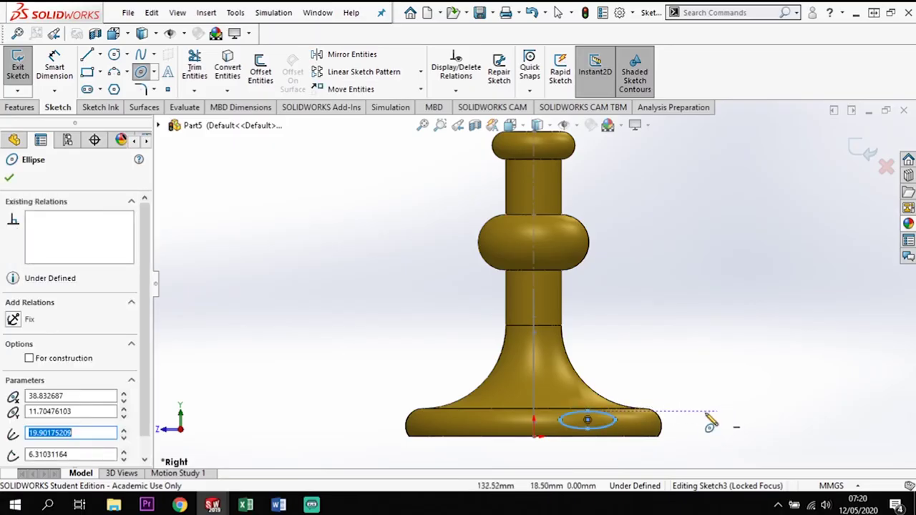
pyautogui.press('Escape')
# Step: Dimension the ellipse's full horizontal width between its two side points as 35 mm
pyautogui.scroll(-3, 614, 417)
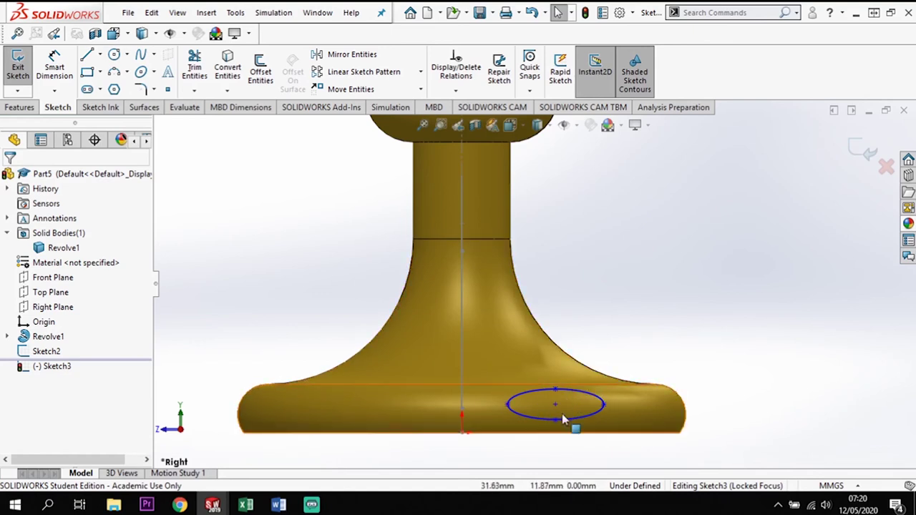
pyautogui.click(56, 74)
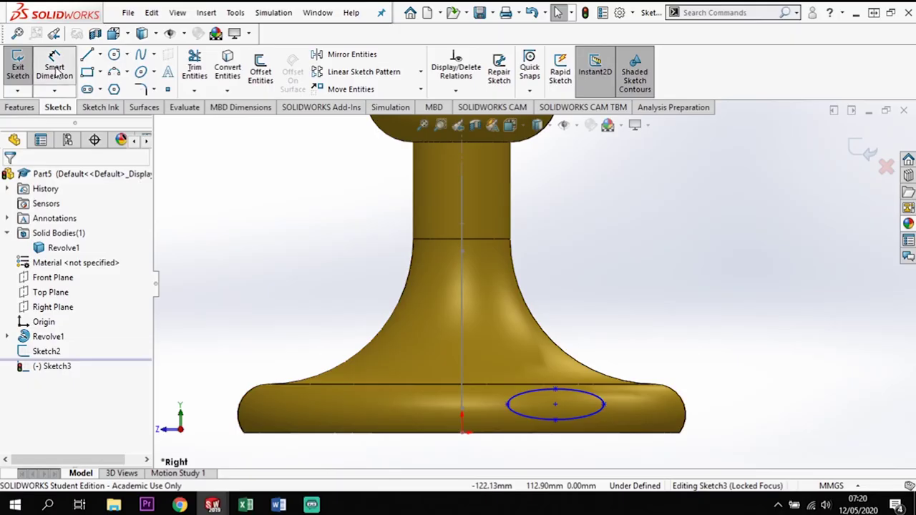
pyautogui.click(508, 406)
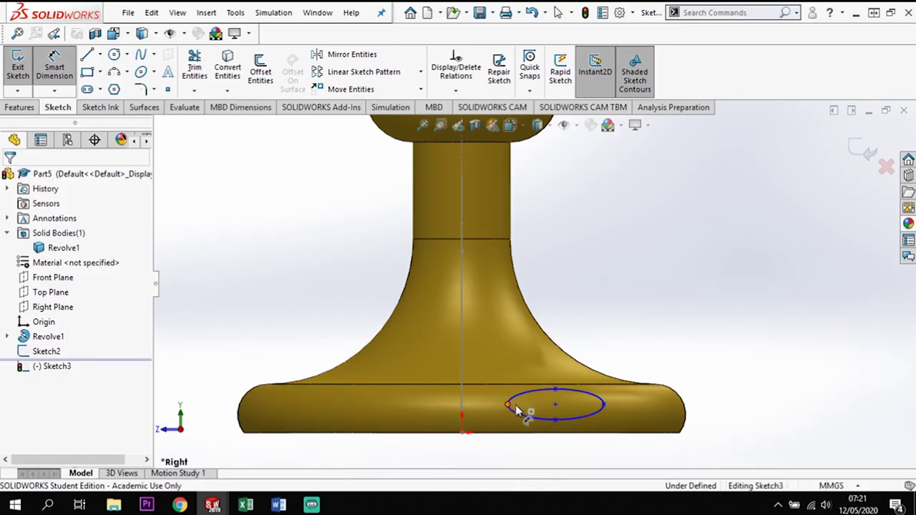
pyautogui.click(604, 406)
pyautogui.click(571, 450)
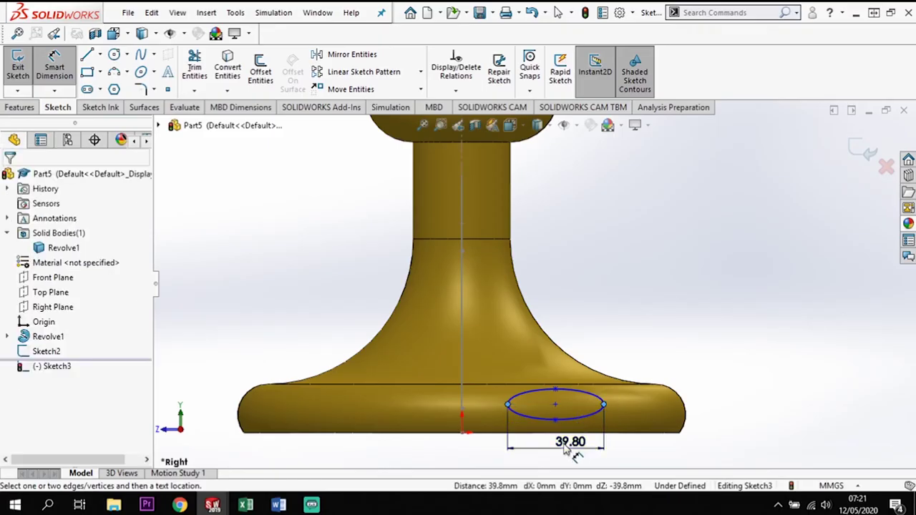
pyautogui.press('Return')
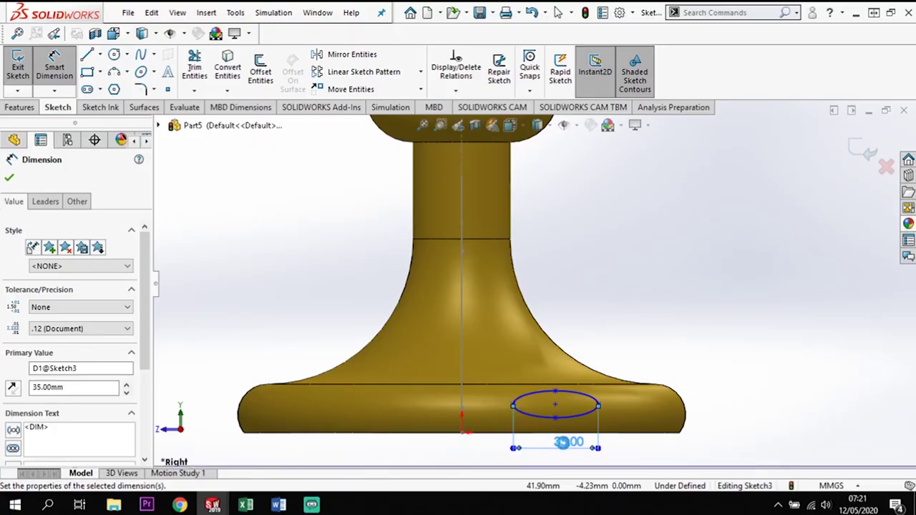
# Step: Dimension the ellipse's full vertical height between its upper and lower points as 10 mm
pyautogui.click(555, 418)
pyautogui.click(555, 392)
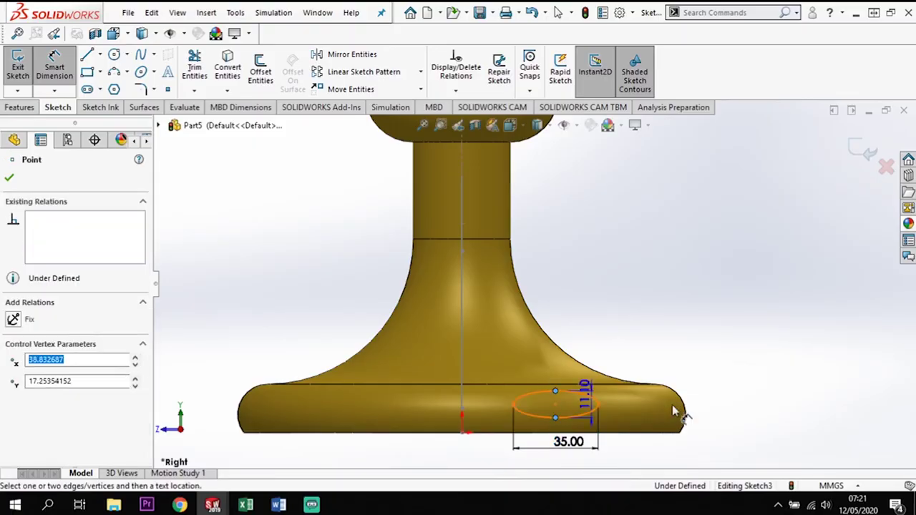
pyautogui.click(724, 412)
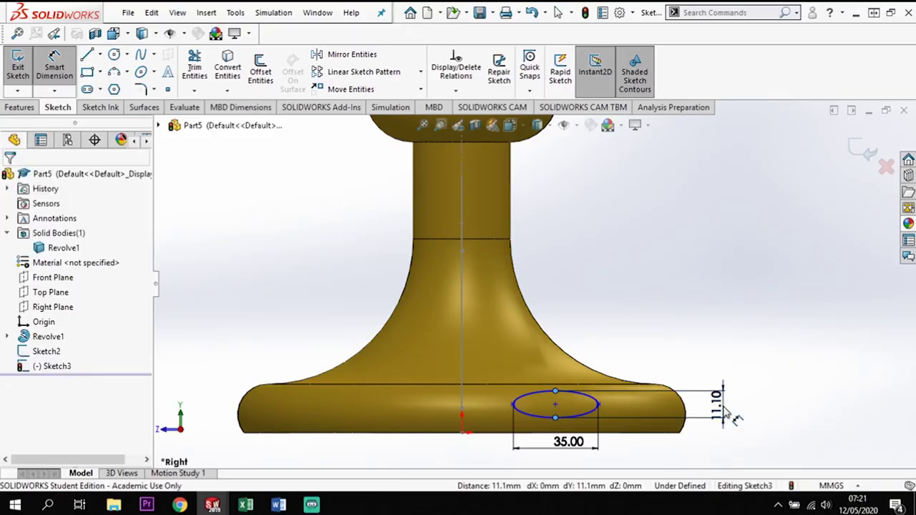
pyautogui.write('10')
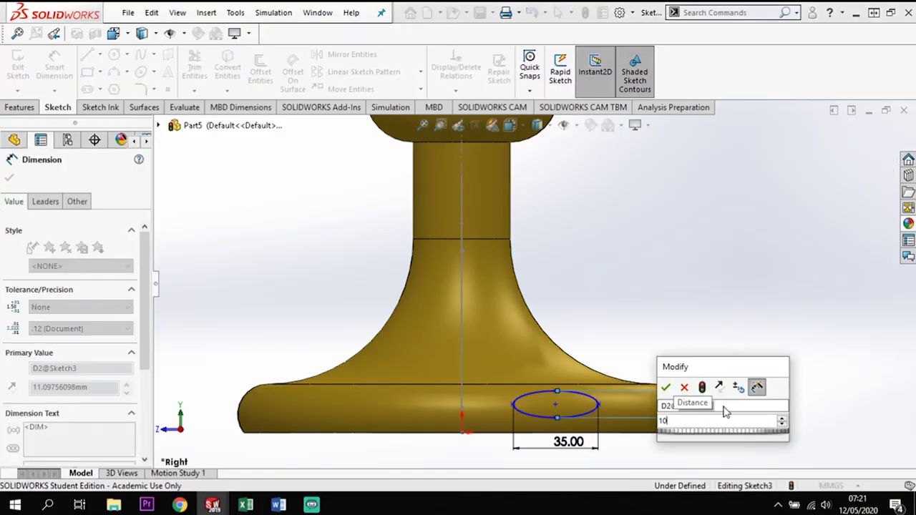
pyautogui.press('Return')
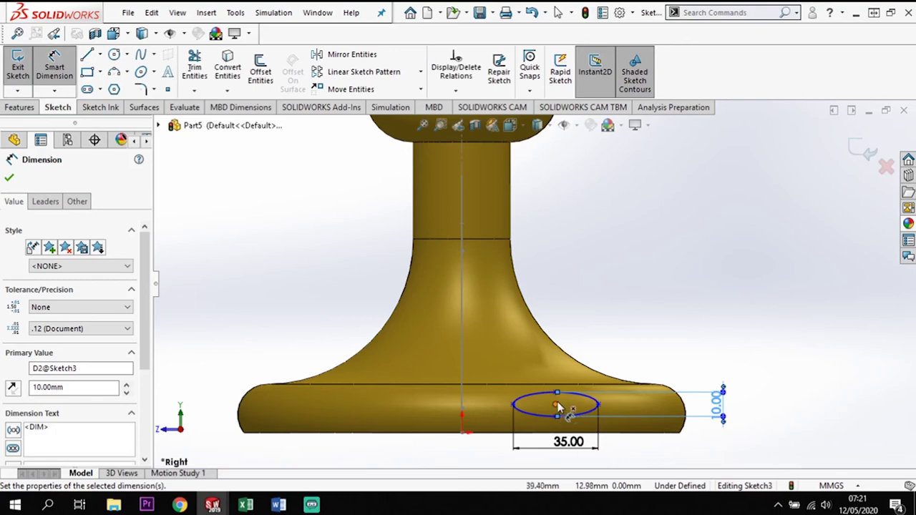
pyautogui.press('Escape')
pyautogui.press('Escape')
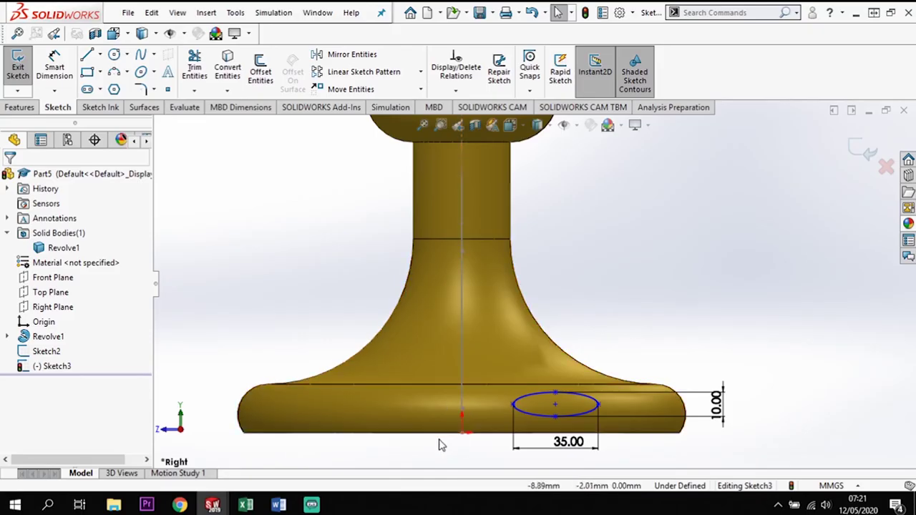
# Step: Add a Pierce relation between the ellipse's centre point and the straight line of the path sketch
pyautogui.moveTo(441, 446)
pyautogui.mouseDown(button='middle')
pyautogui.moveTo(456, 437)
pyautogui.moveTo(452, 443)
pyautogui.mouseUp(button='middle')
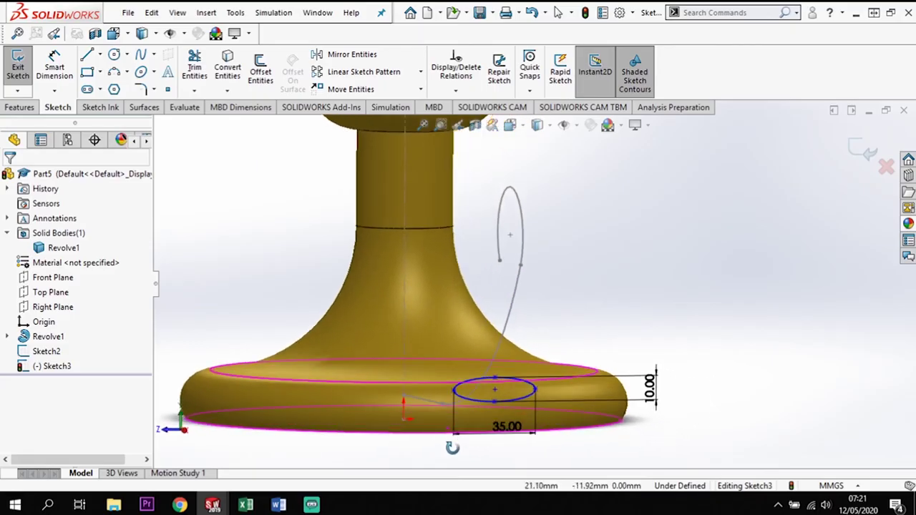
pyautogui.click(495, 390)
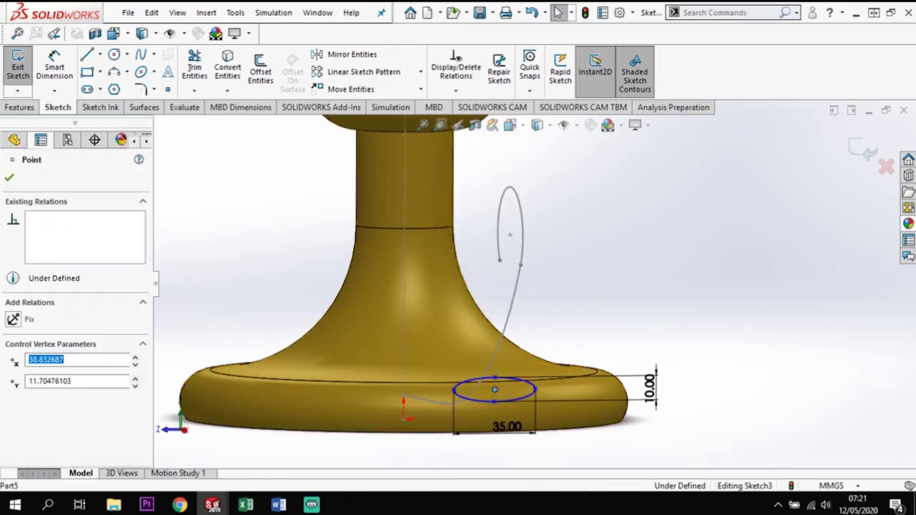
pyautogui.keyDown('ctrl'); pyautogui.click(430, 401); pyautogui.keyUp('ctrl')
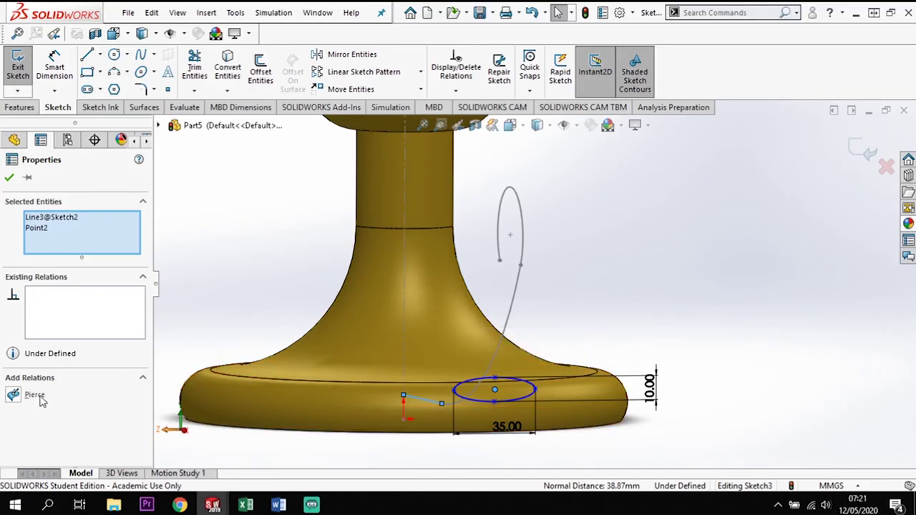
pyautogui.click(14, 396)
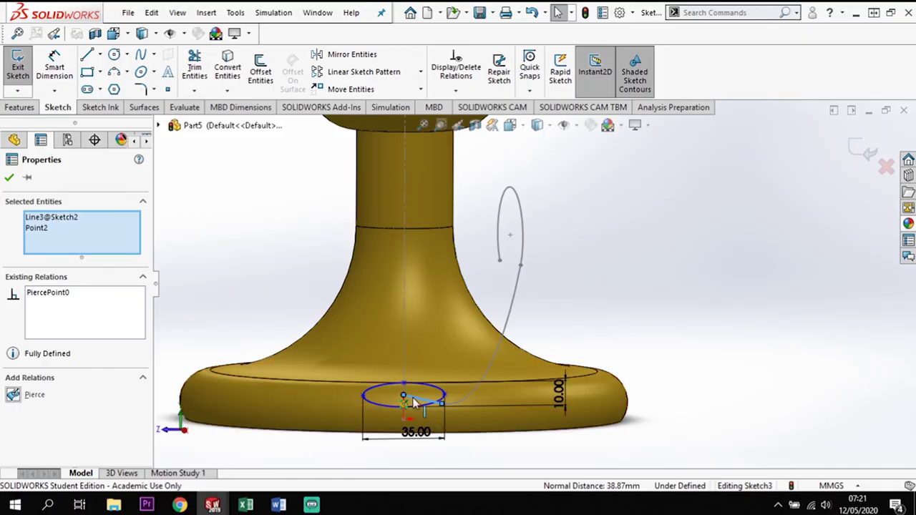
pyautogui.click(9, 178)
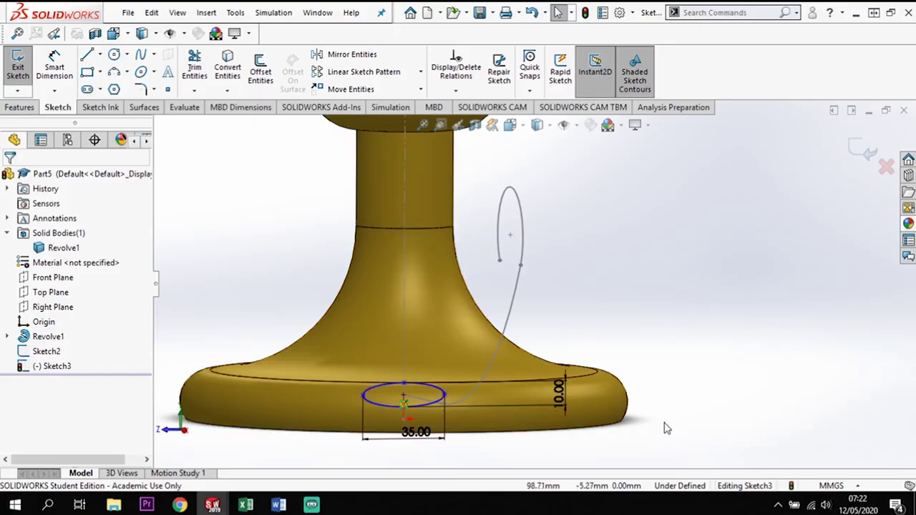
# Step: Check the ellipse's position at the start of the path and close the profile sketch
pyautogui.moveTo(681, 423); pyautogui.dragTo(691, 423, button='middle')
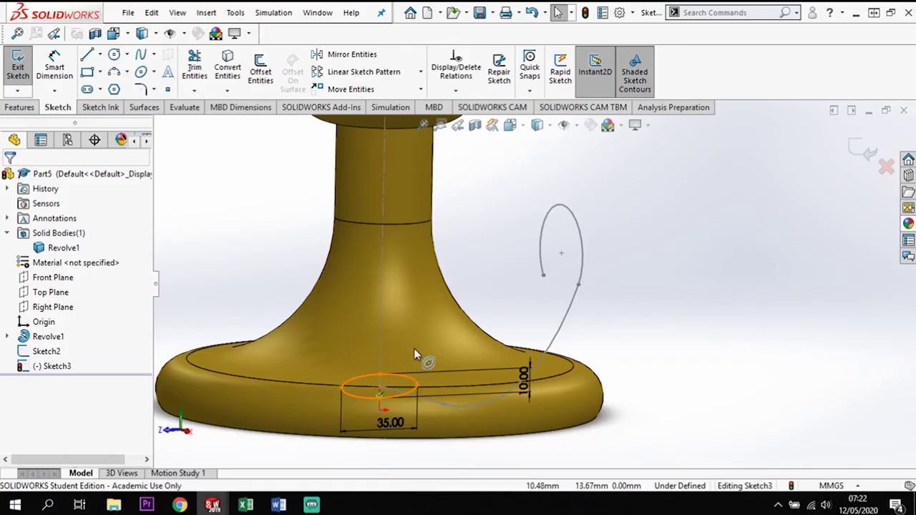
pyautogui.click(414, 351)
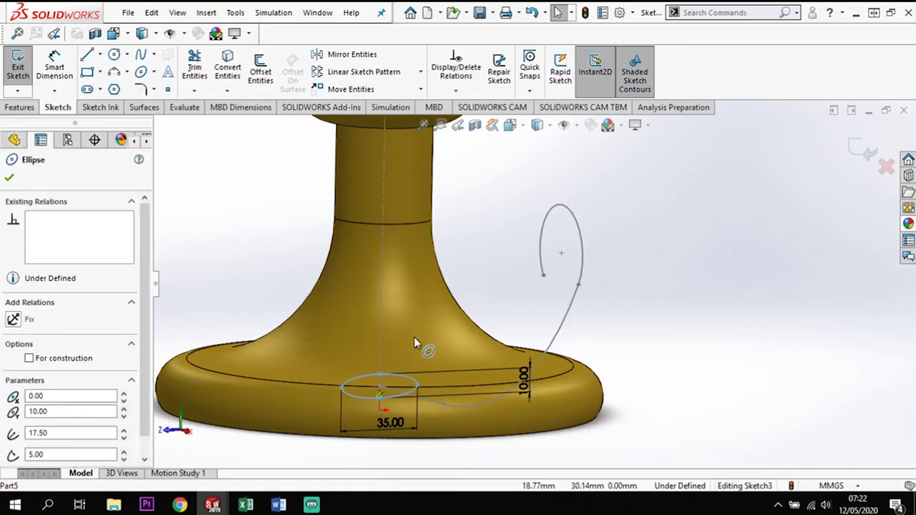
pyautogui.click(9, 179)
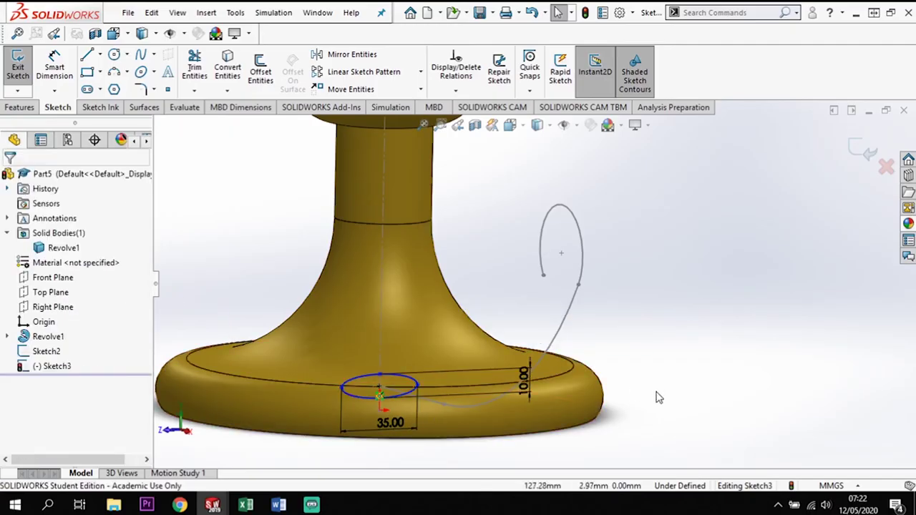
pyautogui.scroll(-2, 417, 419)
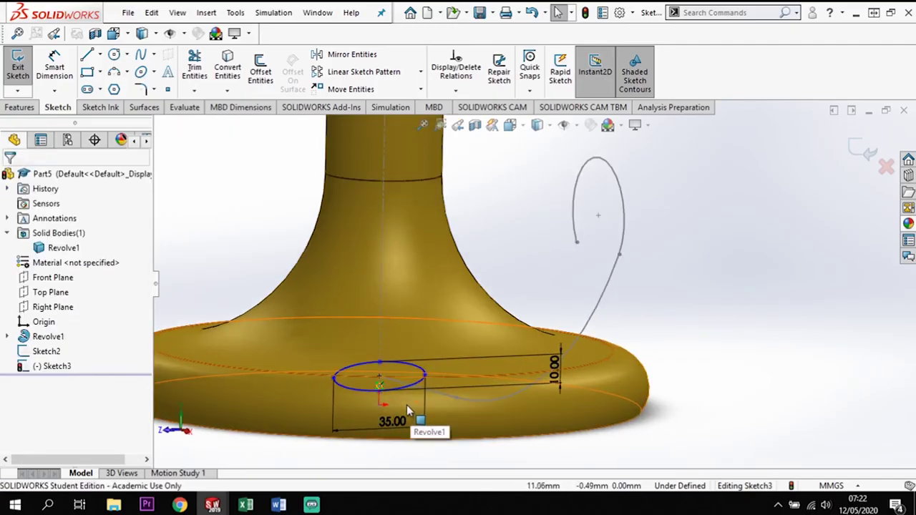
pyautogui.click(859, 150)
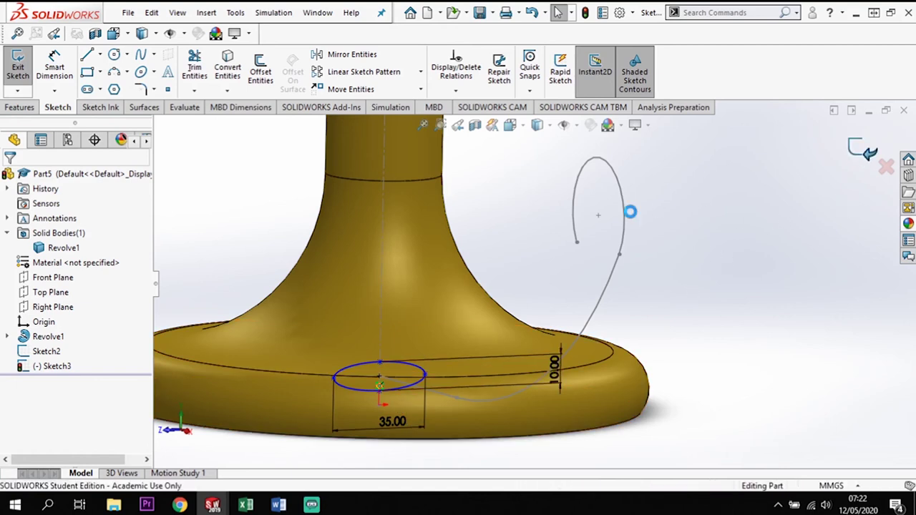
pyautogui.click(868, 370)
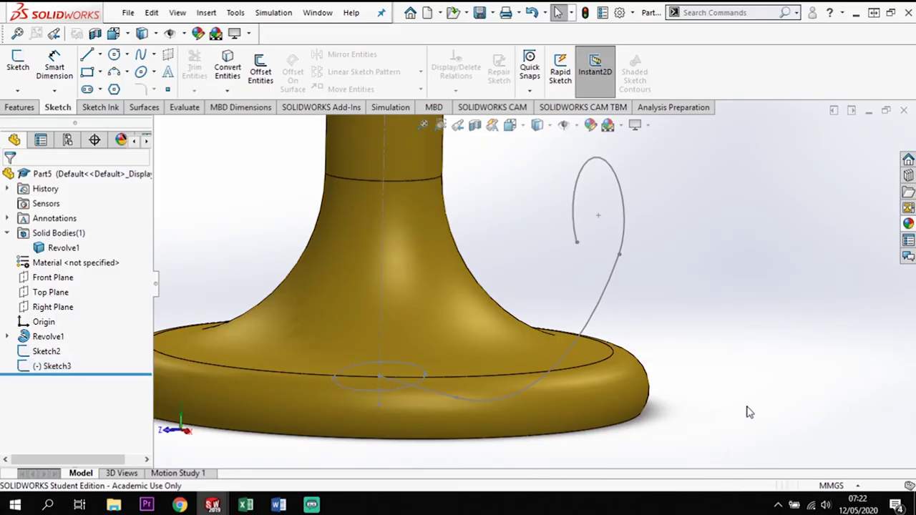
# Step: Create a swept boss using the ellipse sketch as the profile and the line-and-arc sketch as the path
pyautogui.scroll(2, 685, 379)
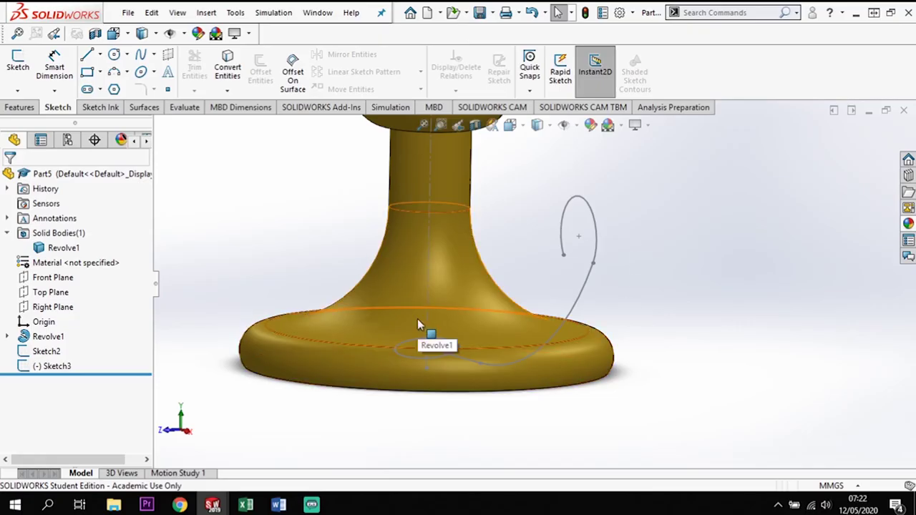
pyautogui.click(26, 107)
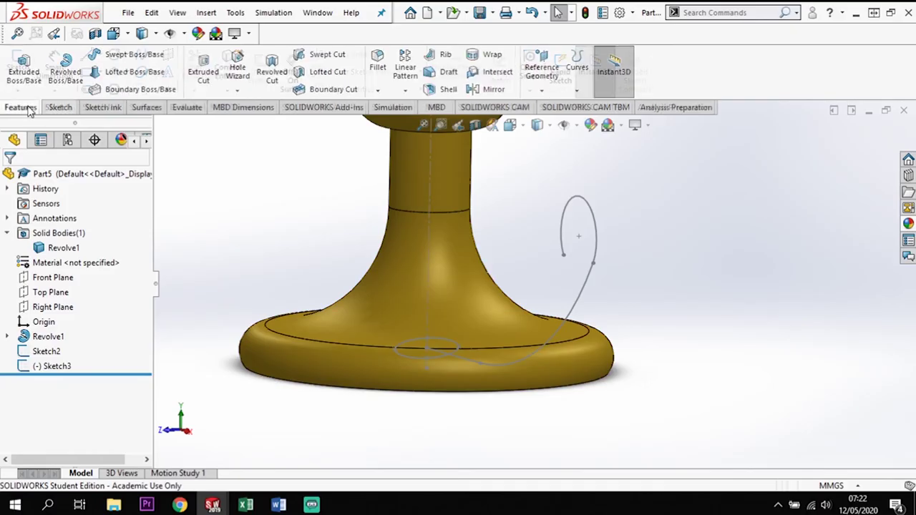
pyautogui.click(134, 55)
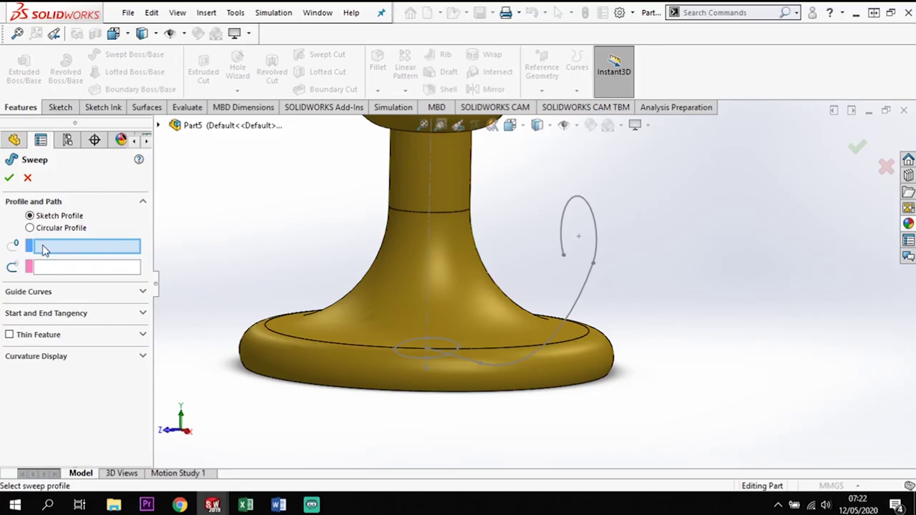
pyautogui.click(441, 345)
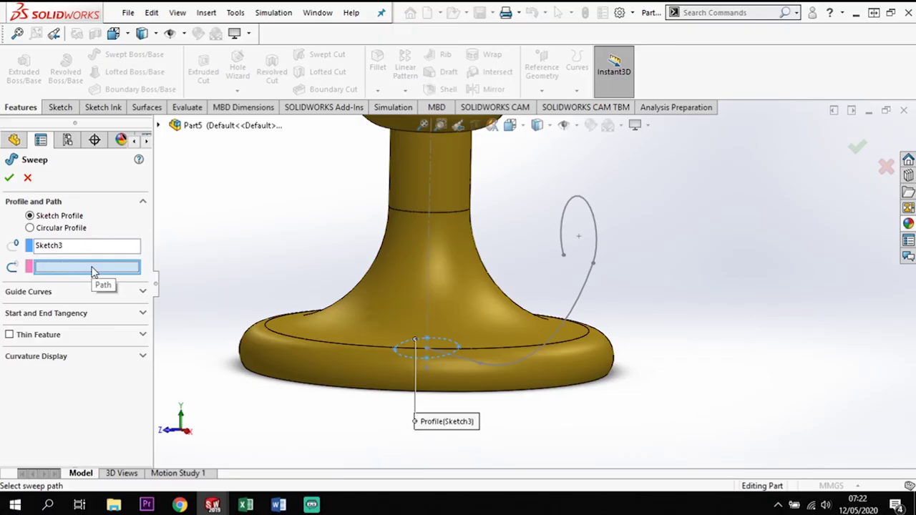
pyautogui.click(516, 364)
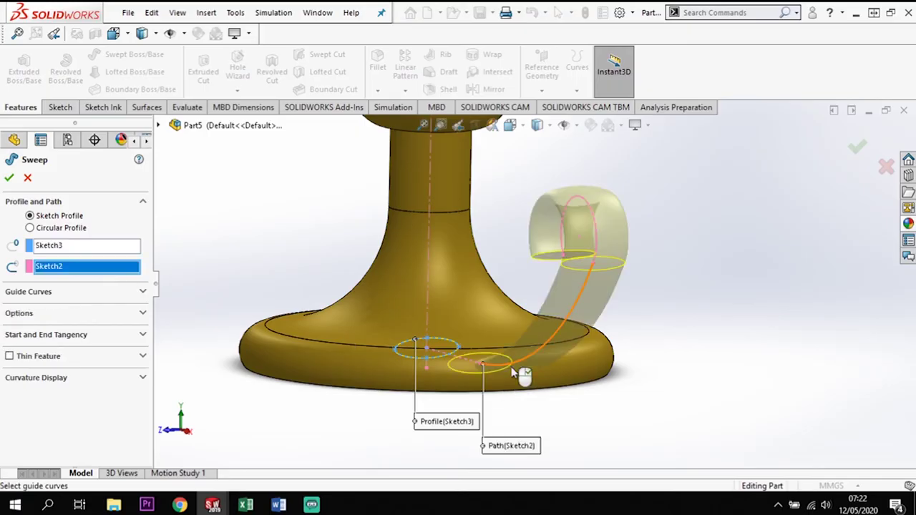
pyautogui.moveTo(680, 380); pyautogui.dragTo(713, 383, button='middle')
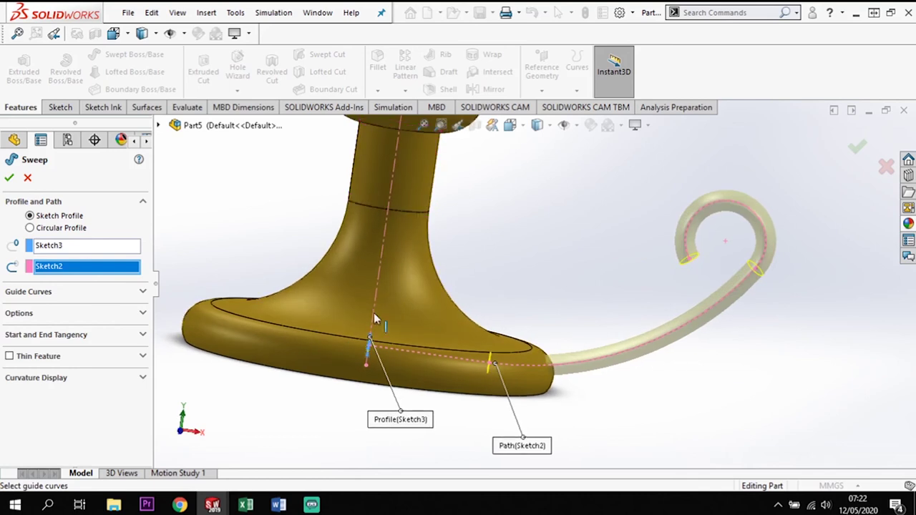
pyautogui.click(857, 149)
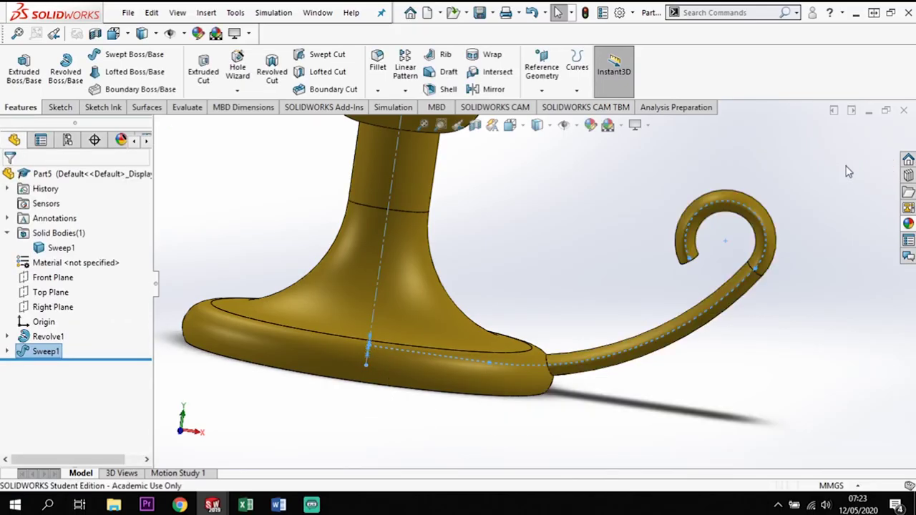
# Step: Examine the swept curled handle and the whole candlestick from its base to its top face
pyautogui.click(830, 277)
pyautogui.moveTo(828, 277); pyautogui.dragTo(798, 268, button='middle')
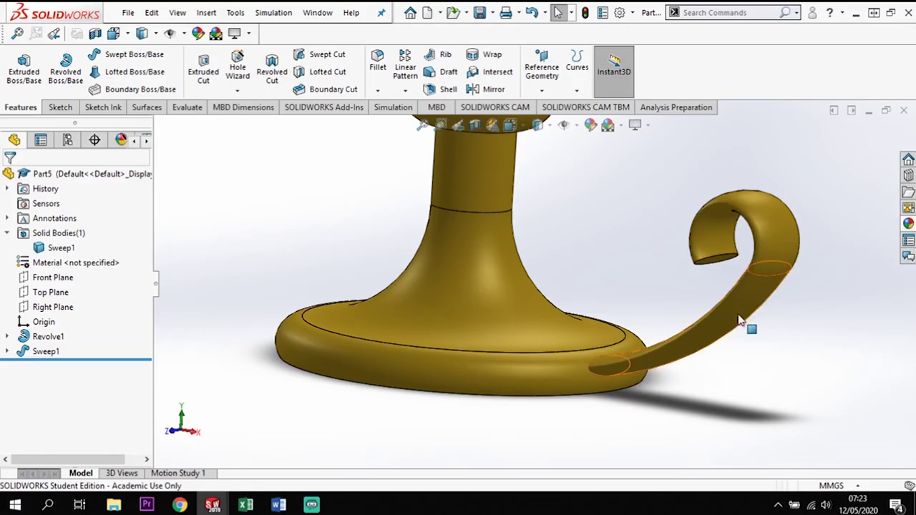
pyautogui.scroll(5, 753, 315)
pyautogui.scroll(3, 744, 286)
pyautogui.keyDown('ctrl'); pyautogui.moveTo(540, 150); pyautogui.dragTo(577, 252, button='middle'); pyautogui.keyUp('ctrl')
pyautogui.scroll(-3, 559, 226)
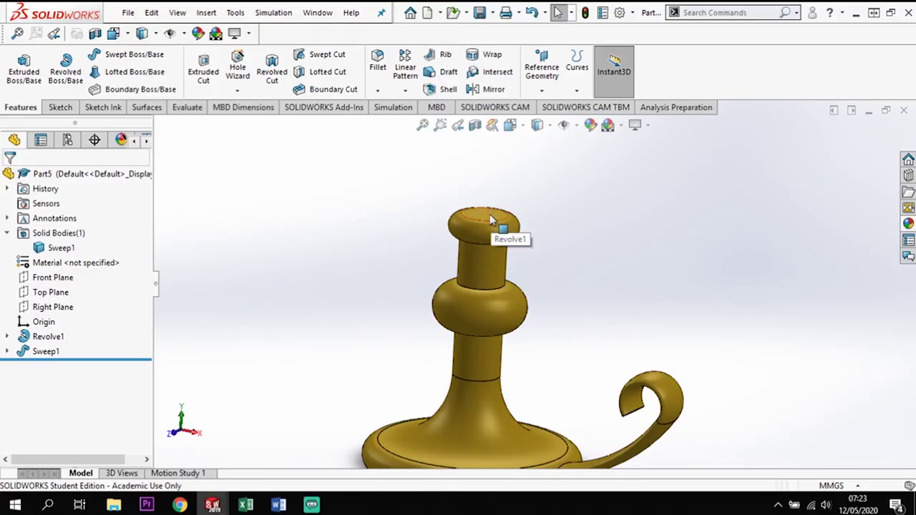
pyautogui.scroll(1, 598, 243)
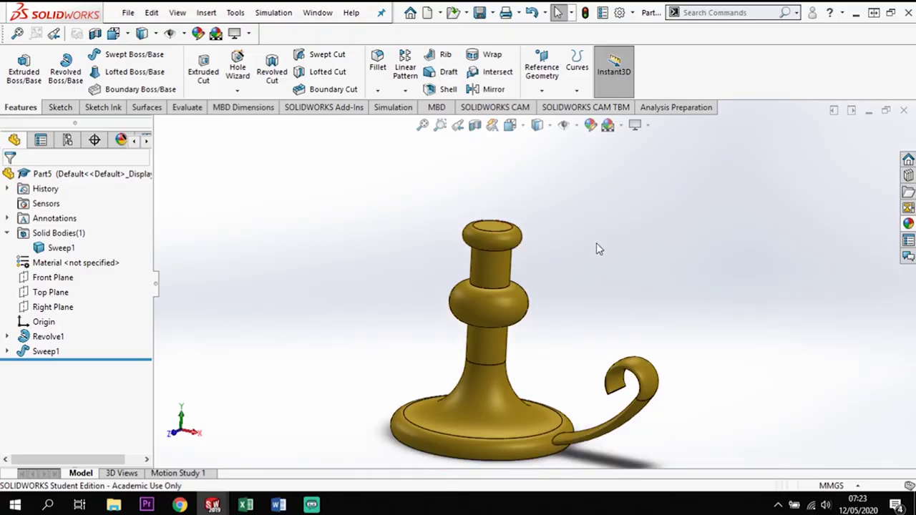
# Step: Start a sketch on the candlestick's flat top face and draw a circle about 29 mm in diameter centred on the origin
pyautogui.click(495, 229)
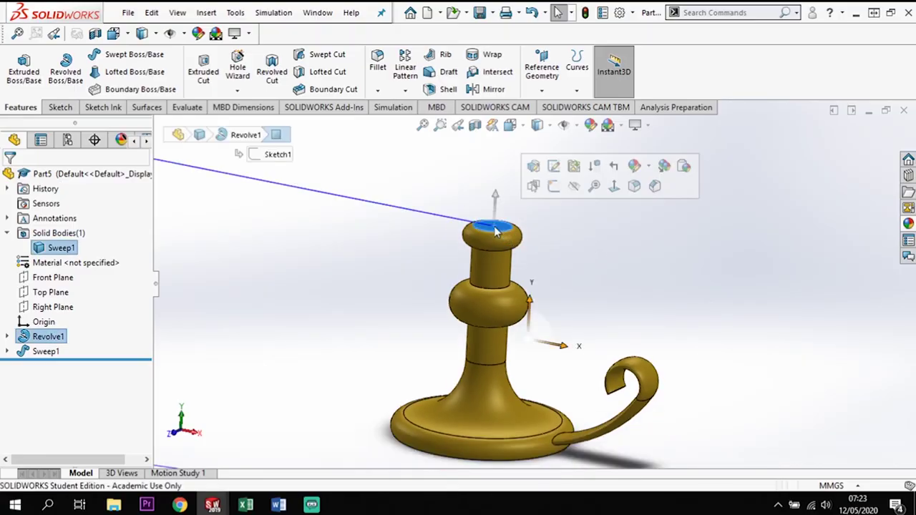
pyautogui.click(554, 187)
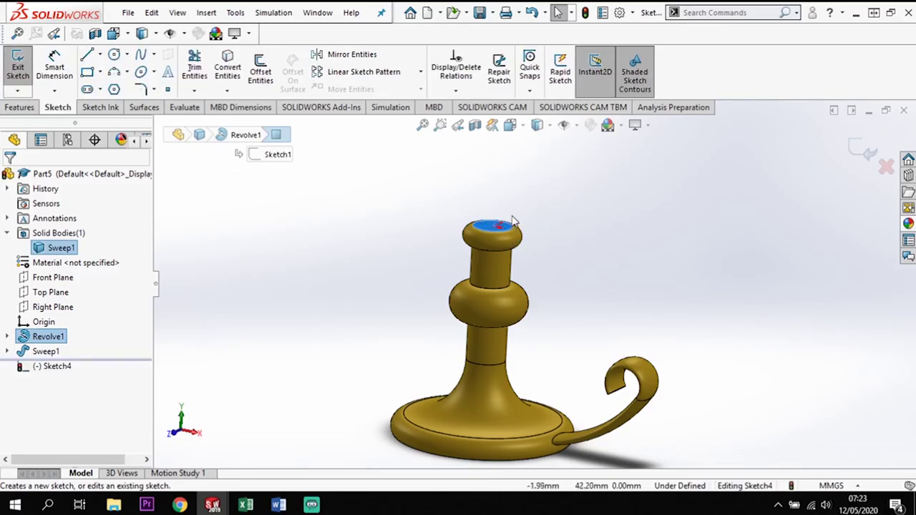
pyautogui.press('space')
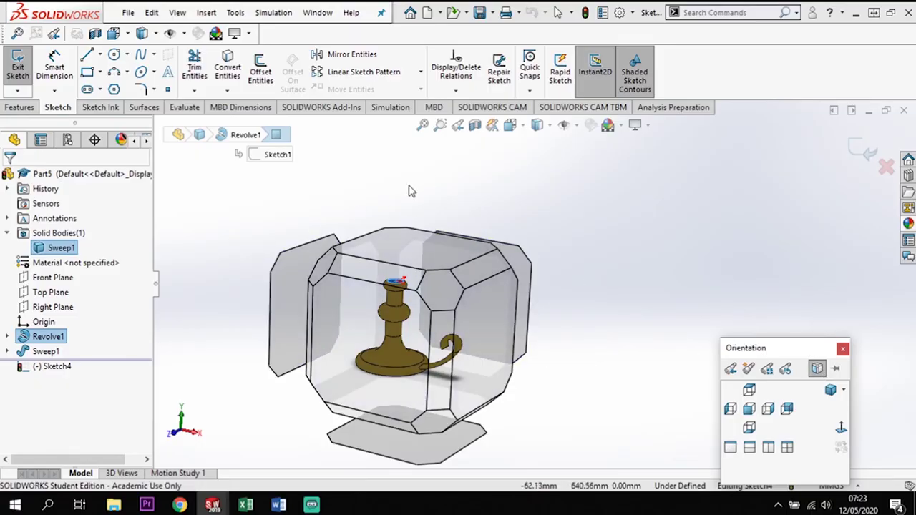
pyautogui.click(423, 255)
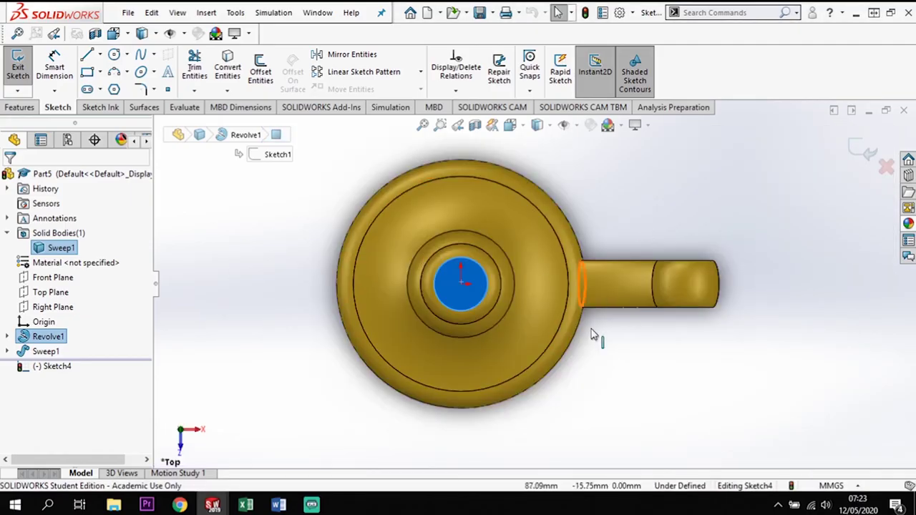
pyautogui.scroll(2, 589, 342)
pyautogui.click(114, 55)
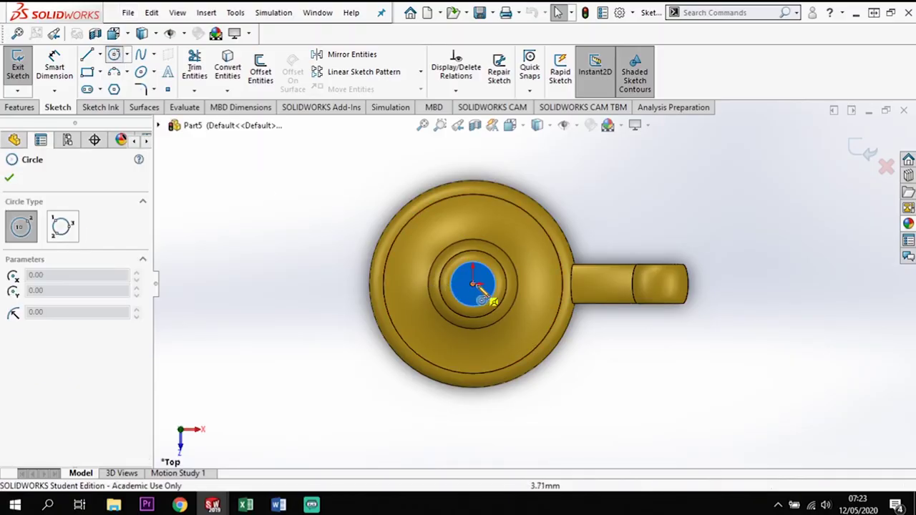
pyautogui.click(473, 284)
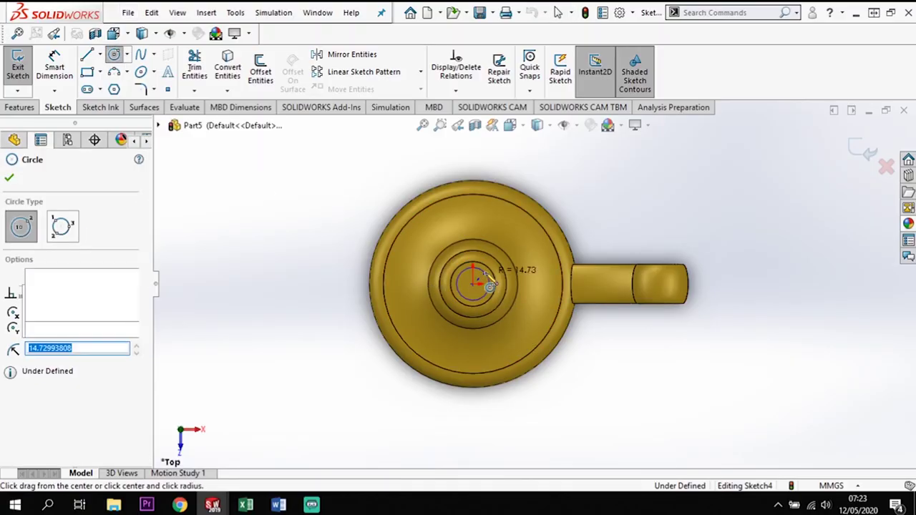
pyautogui.click(501, 272)
# Step: Dimension the circle's diameter to 30 mm
pyautogui.click(58, 66)
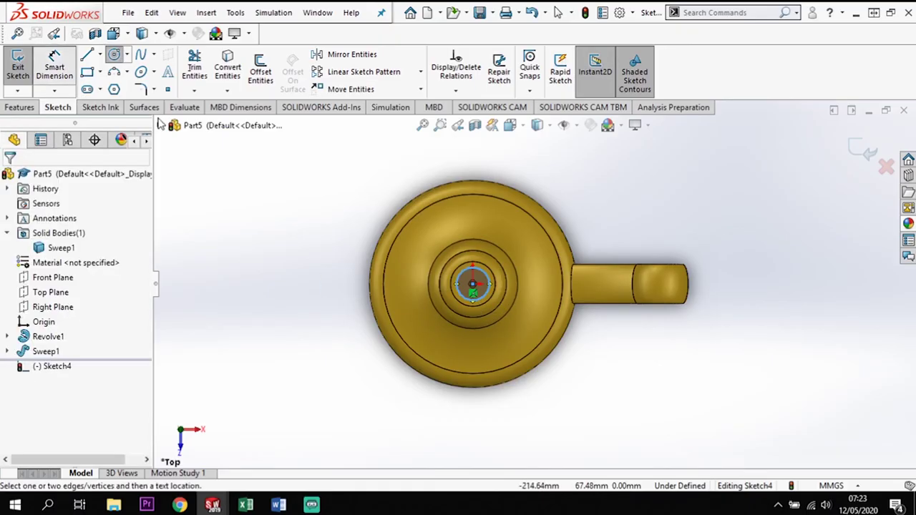
pyautogui.click(485, 272)
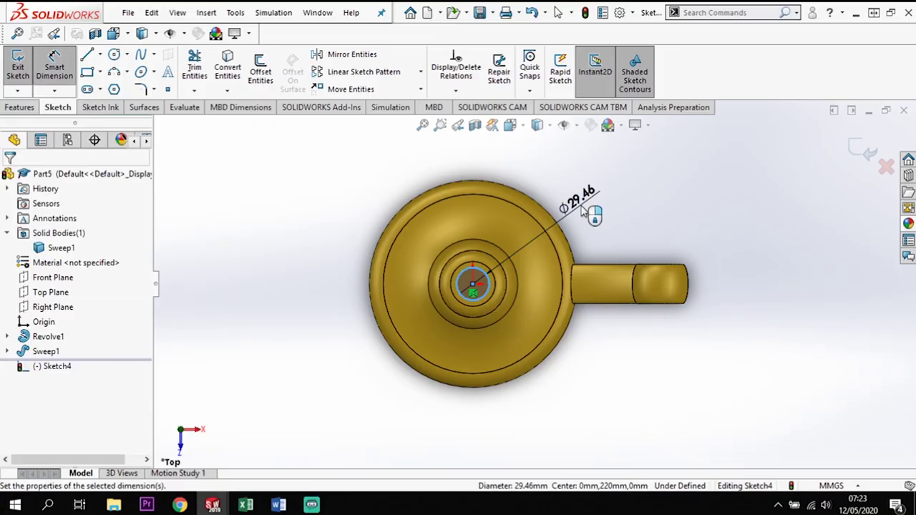
pyautogui.click(583, 210)
pyautogui.write('30')
pyautogui.press('Return')
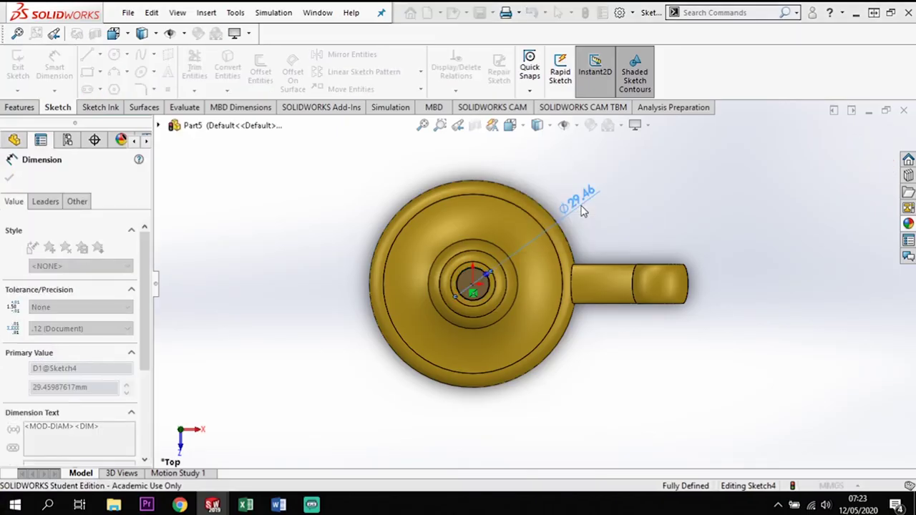
# Step: Cut-extrude the circle down into the candlestick to a blind depth of 25 mm with a 15-degree inward draft
pyautogui.moveTo(568, 395); pyautogui.dragTo(528, 233, button='middle')
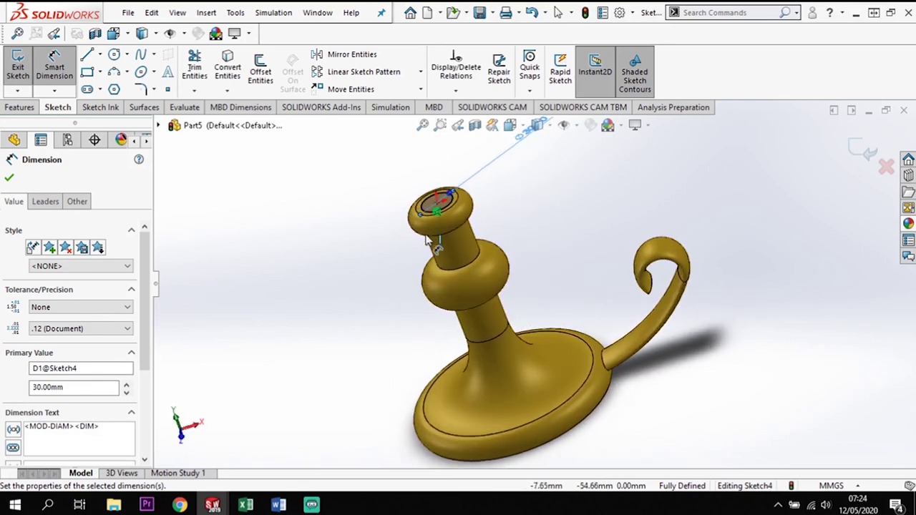
pyautogui.click(19, 108)
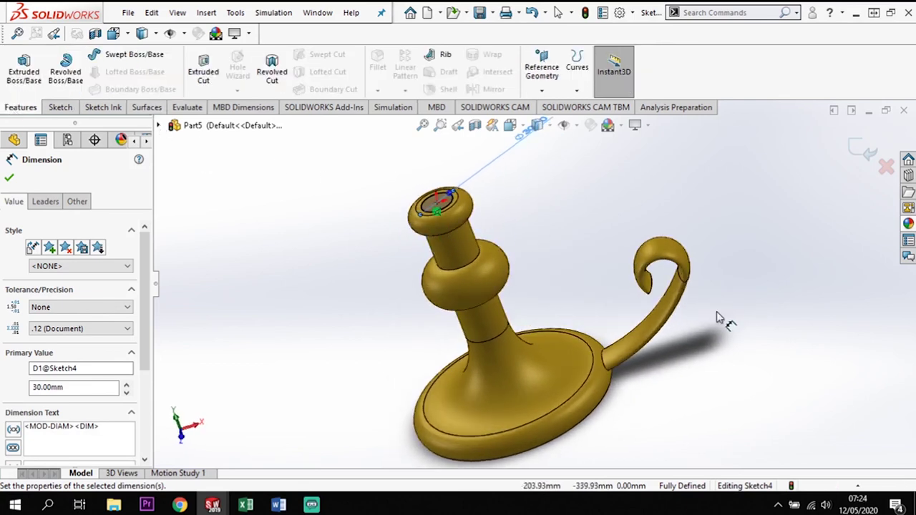
pyautogui.click(215, 78)
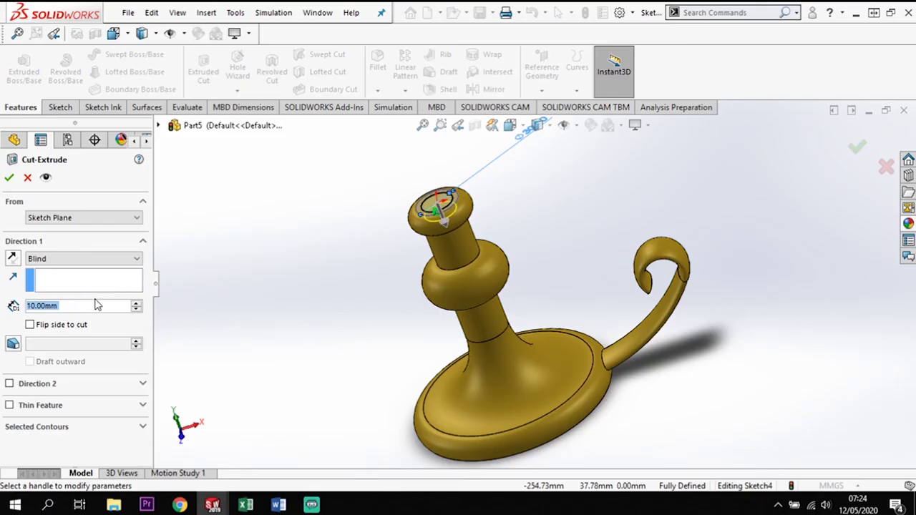
pyautogui.write('25')
pyautogui.press('Return')
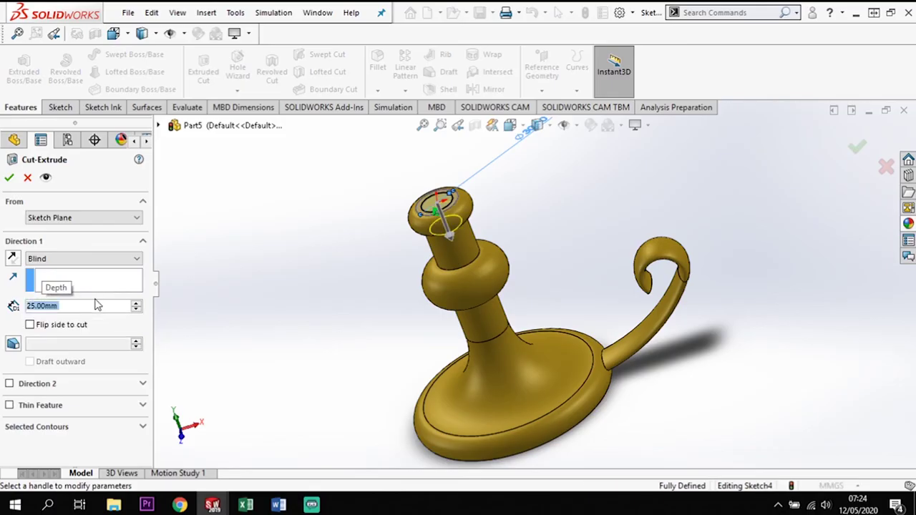
pyautogui.click(13, 344)
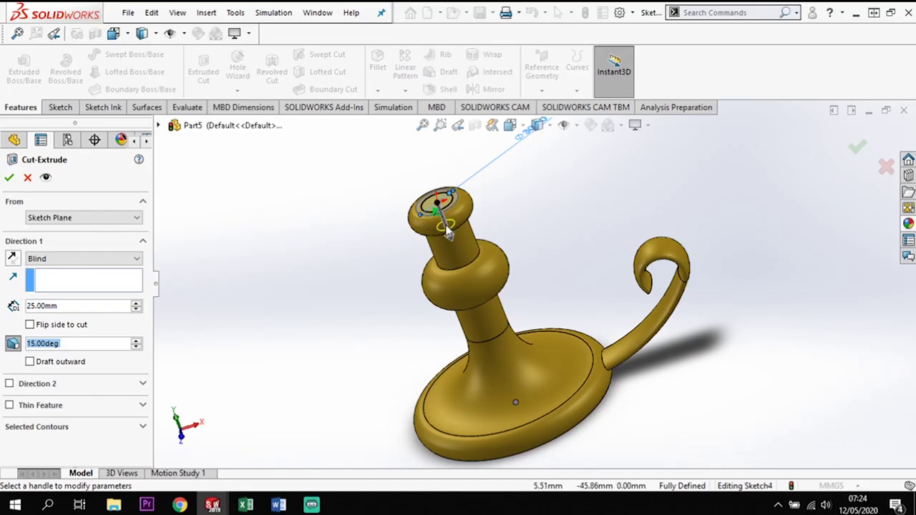
pyautogui.click(71, 345)
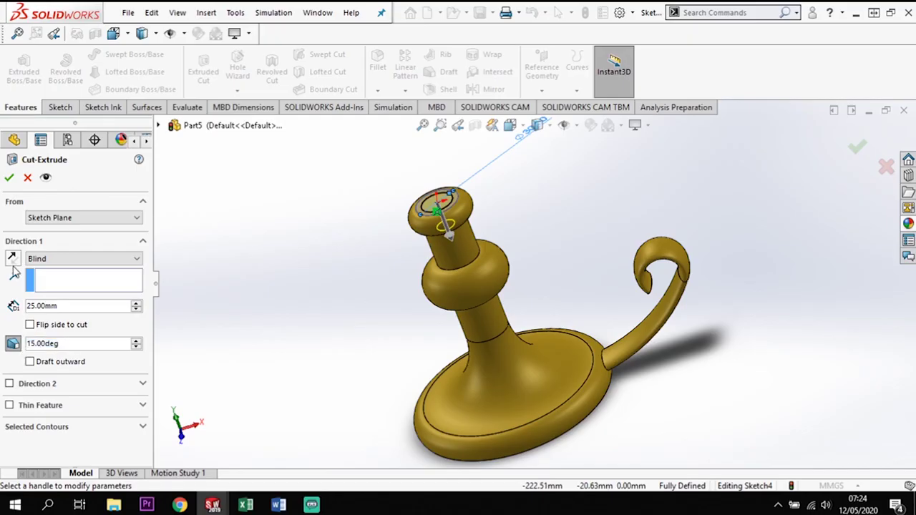
pyautogui.click(12, 179)
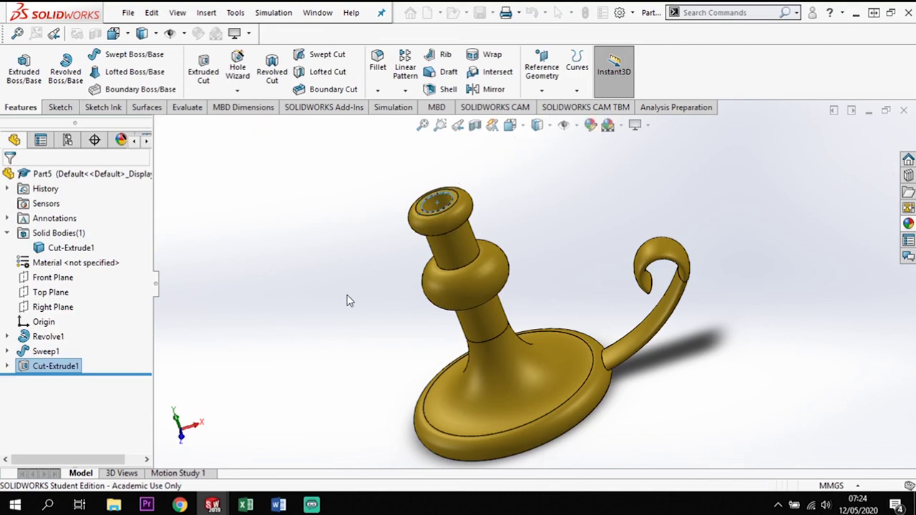
# Step: Examine the tapered candle hole at the top of the candlestick from the side and from above
pyautogui.click(51, 366)
pyautogui.moveTo(395, 280); pyautogui.dragTo(469, 240, button='middle')
pyautogui.scroll(-3, 469, 237)
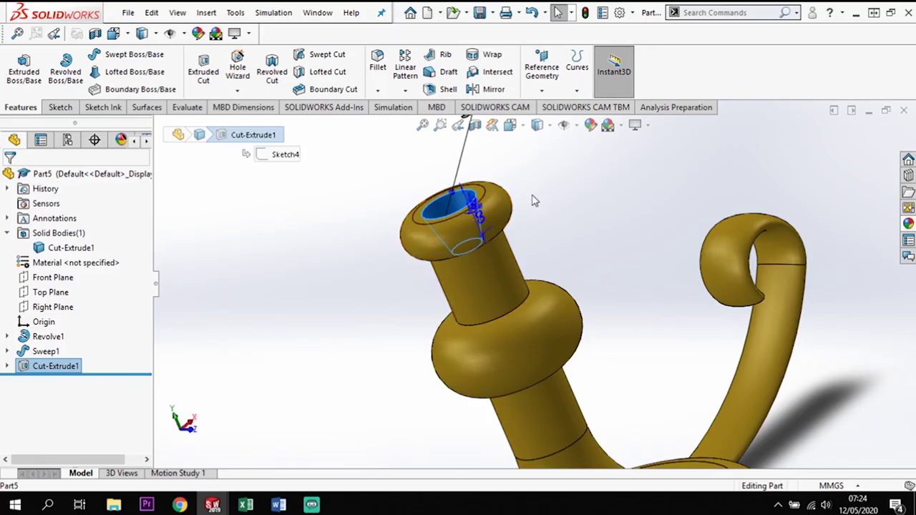
pyautogui.hotkey('ctrl', '8')
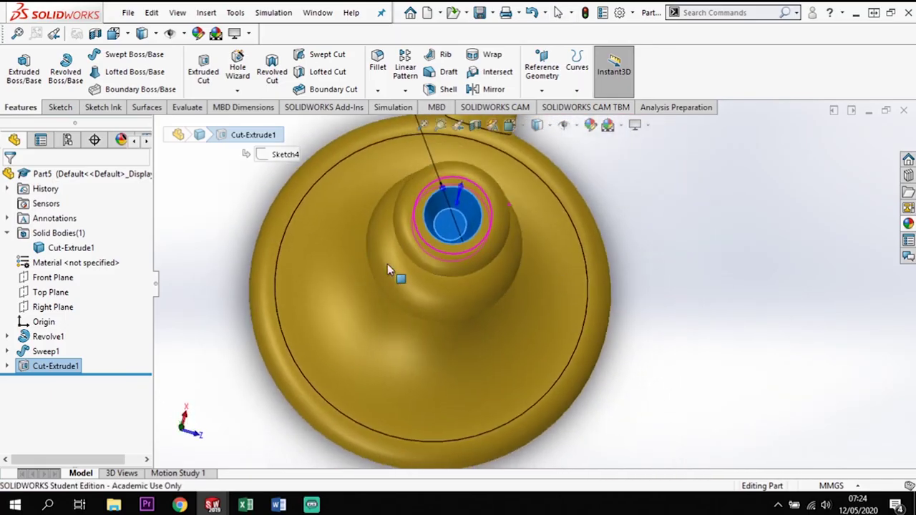
pyautogui.press('Escape')
pyautogui.moveTo(672, 223); pyautogui.dragTo(655, 242, button='middle')
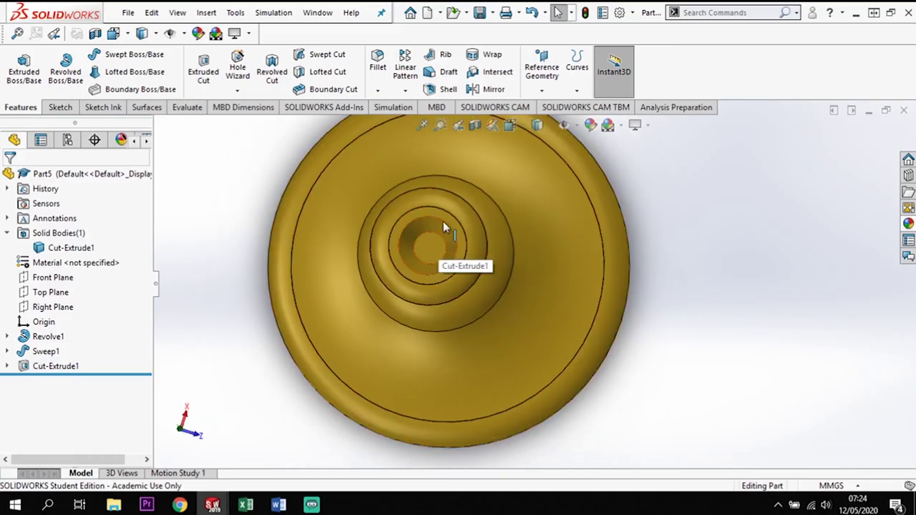
# Step: Inspect the whole candlestick with its handle from the side and in the isometric view
pyautogui.moveTo(646, 427); pyautogui.dragTo(519, 238, button='middle')
pyautogui.scroll(5, 568, 364)
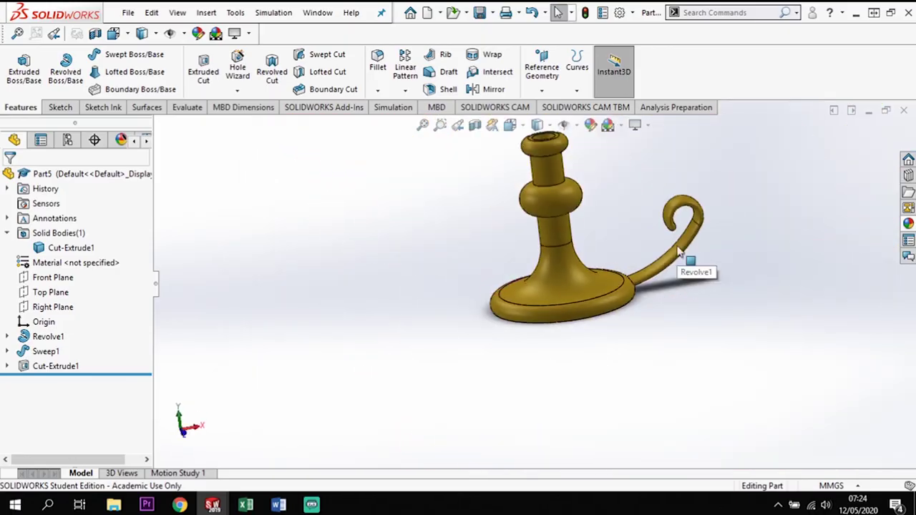
pyautogui.scroll(-3, 651, 182)
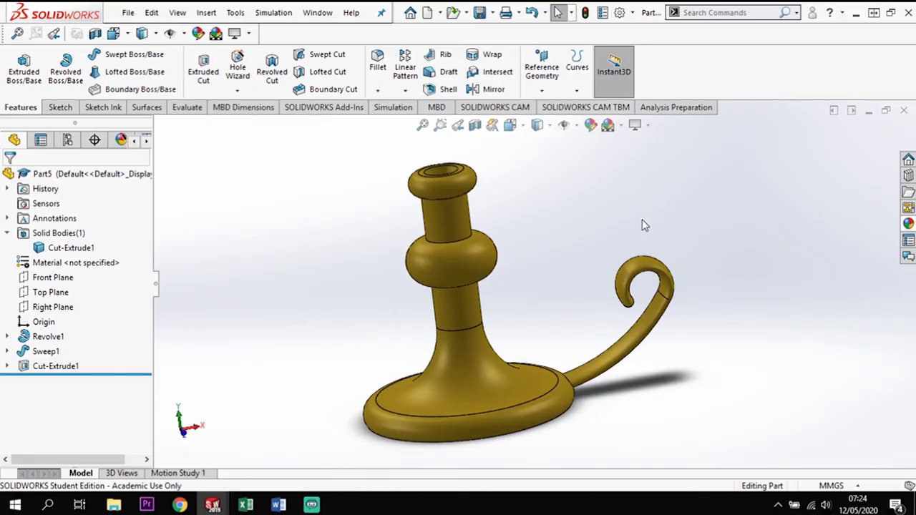
pyautogui.press('space')
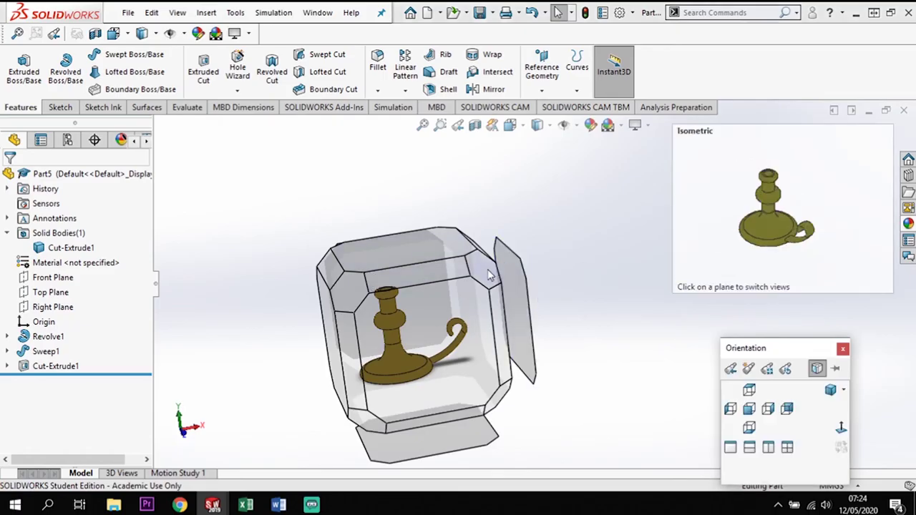
pyautogui.click(487, 275)
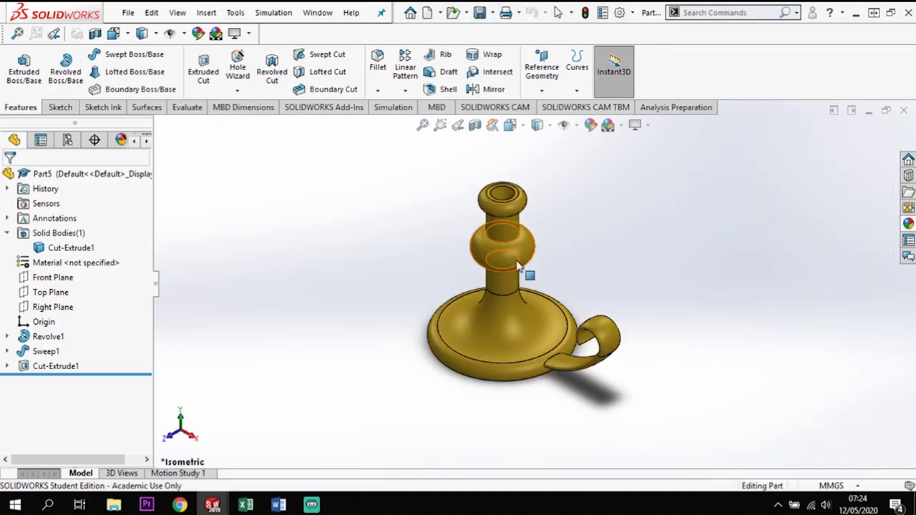
pyautogui.scroll(-3, 506, 268)
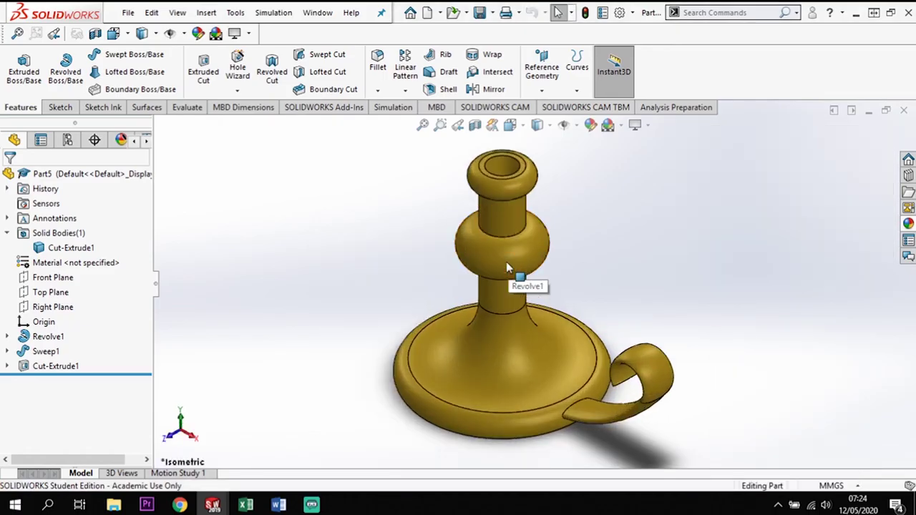